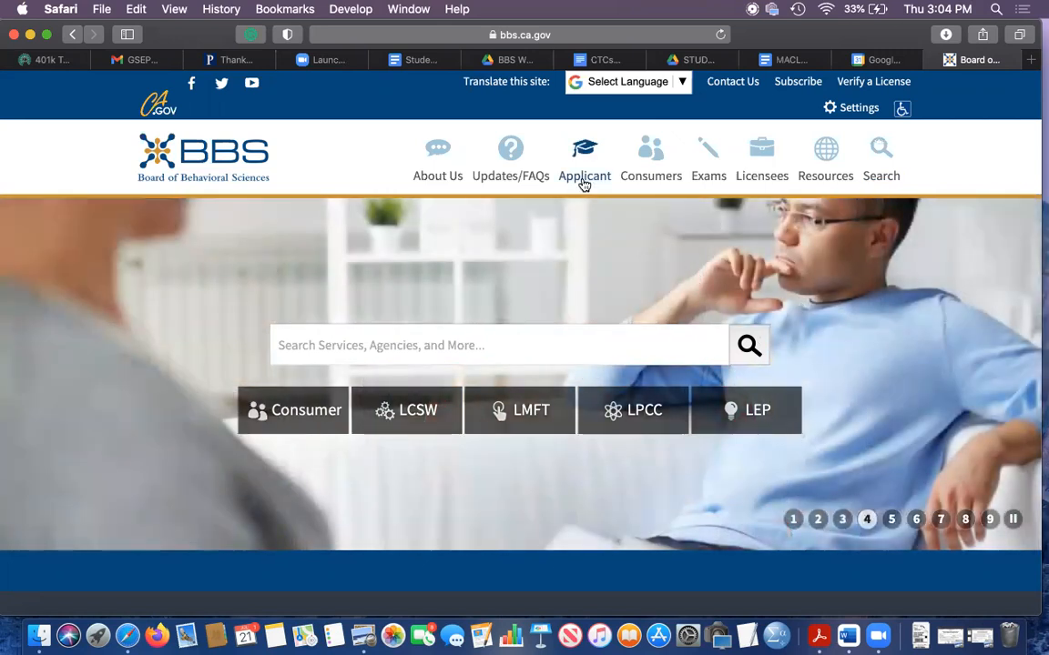
- Open the LMFT applicant page and expand the Forms list under Forms/Pubs
mouse_move(583, 182)
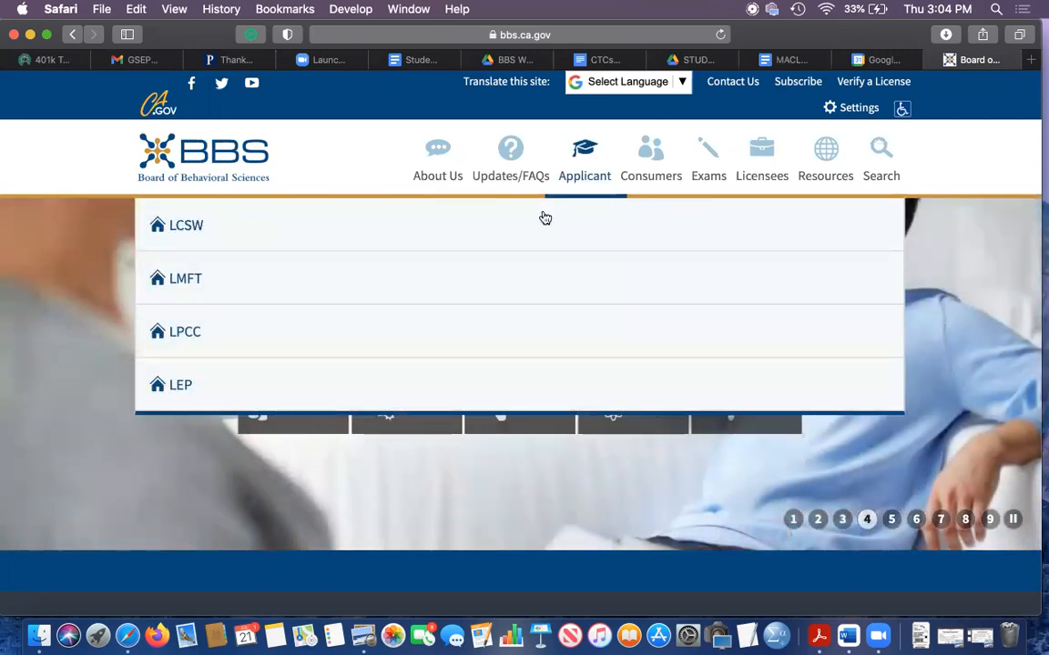
click(499, 270)
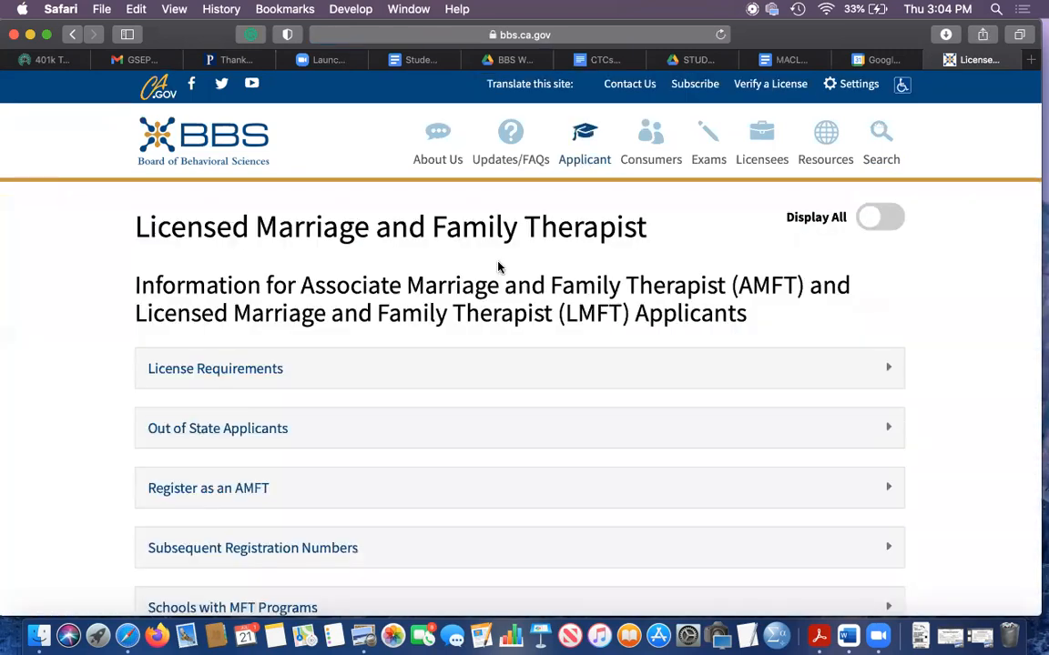
scroll(482, 273, down, 5)
click(222, 501)
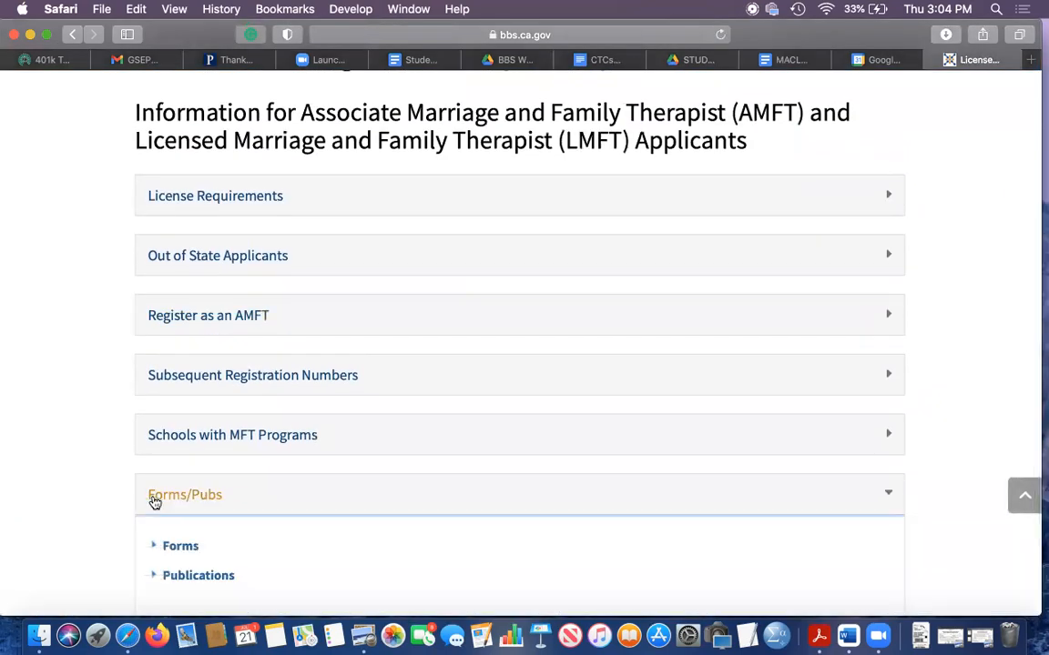
scroll(109, 491, down, 3)
click(178, 427)
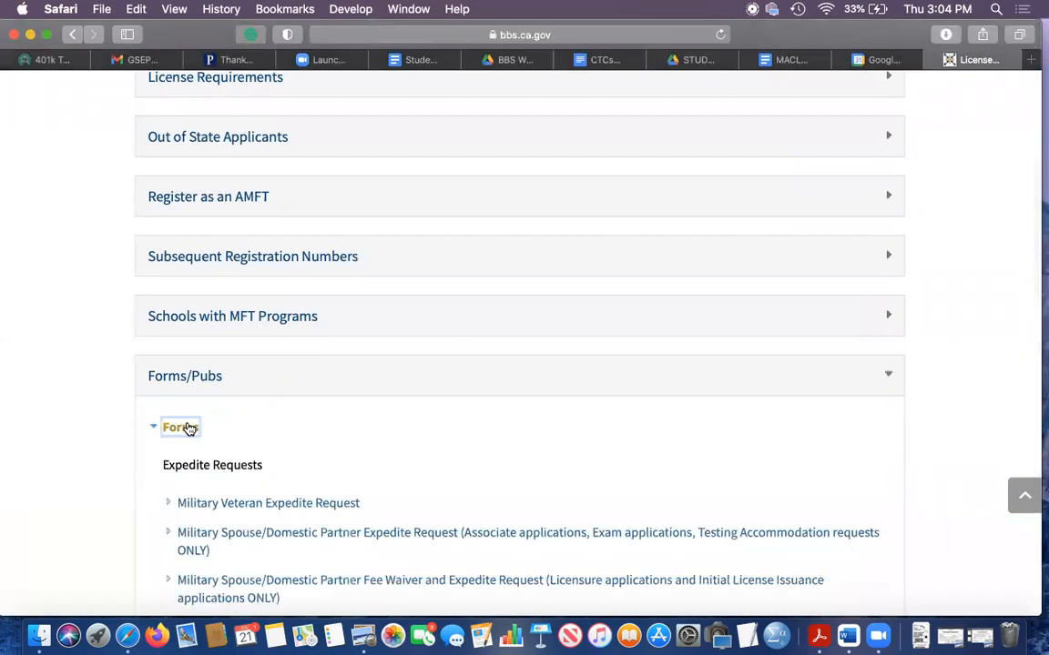
- Under Supervision Forms, highlight the note on relationships begun on or after January 1, 2022, and open that Supervision Agreement
scroll(116, 492, down, 10)
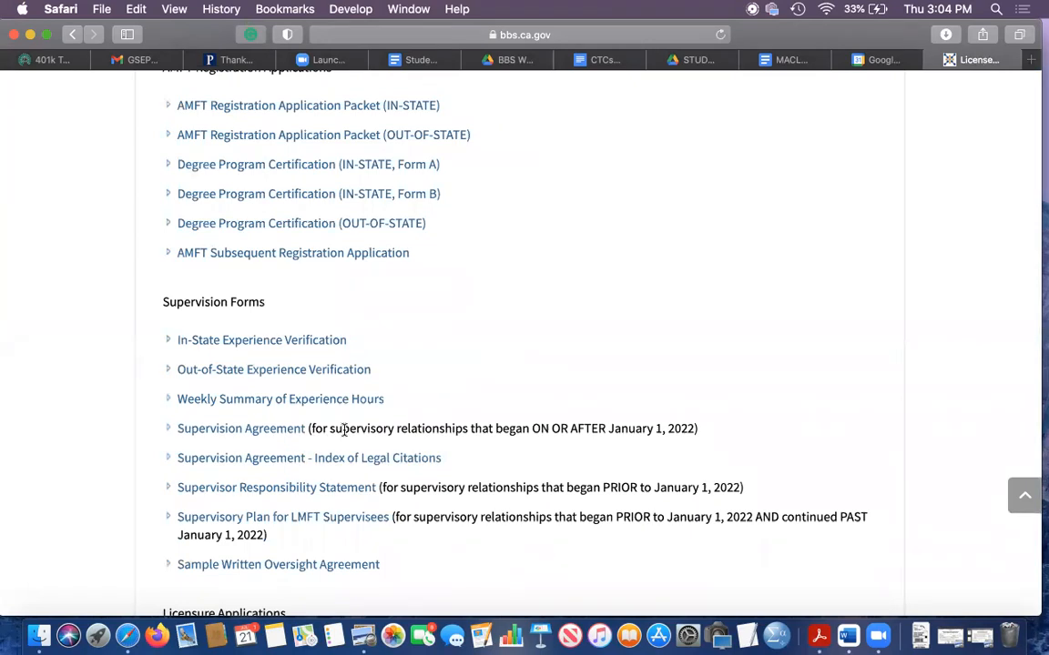
drag(310, 427, 702, 431)
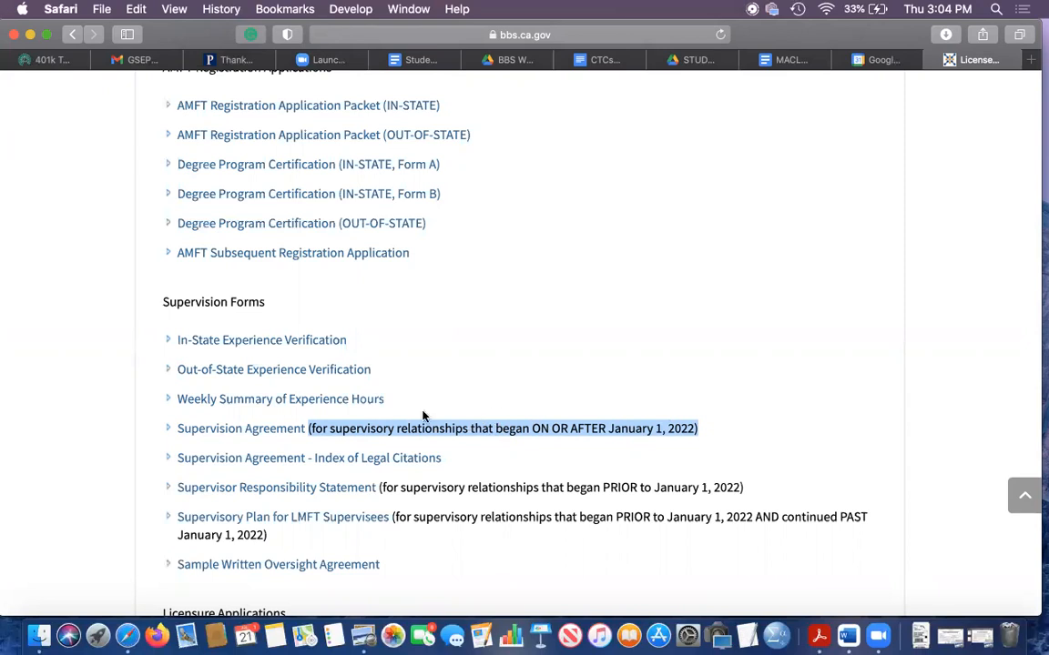
click(270, 428)
- Review the blank Supervision Agreement's introduction, supervisee details and start of Part I
scroll(450, 280, down, 5)
scroll(449, 280, down, 20)
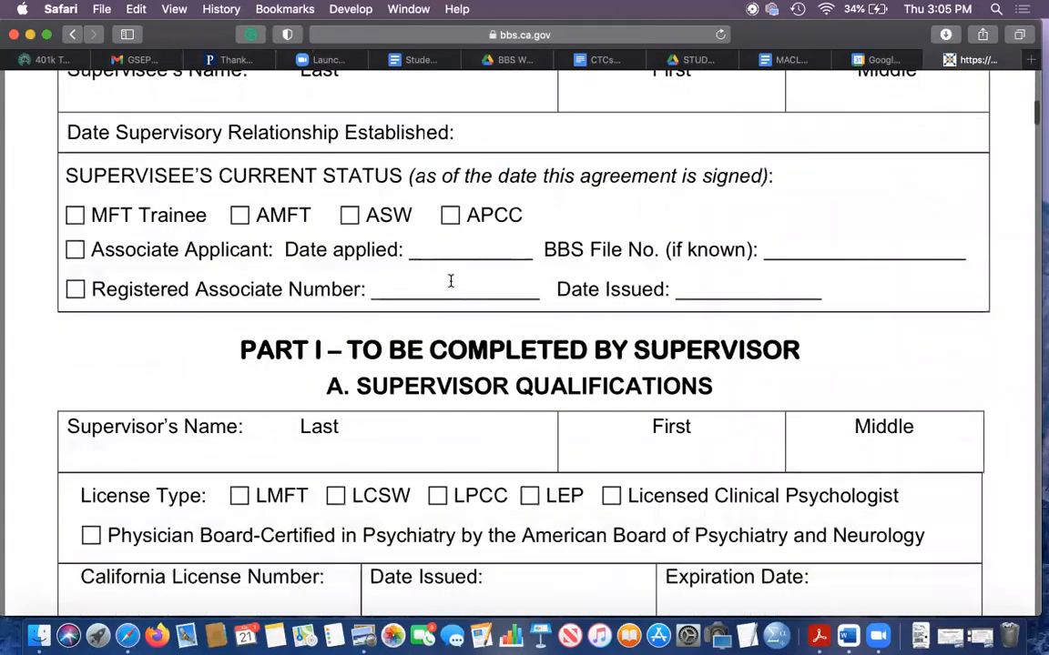
scroll(450, 280, down, 20)
scroll(450, 281, up, 20)
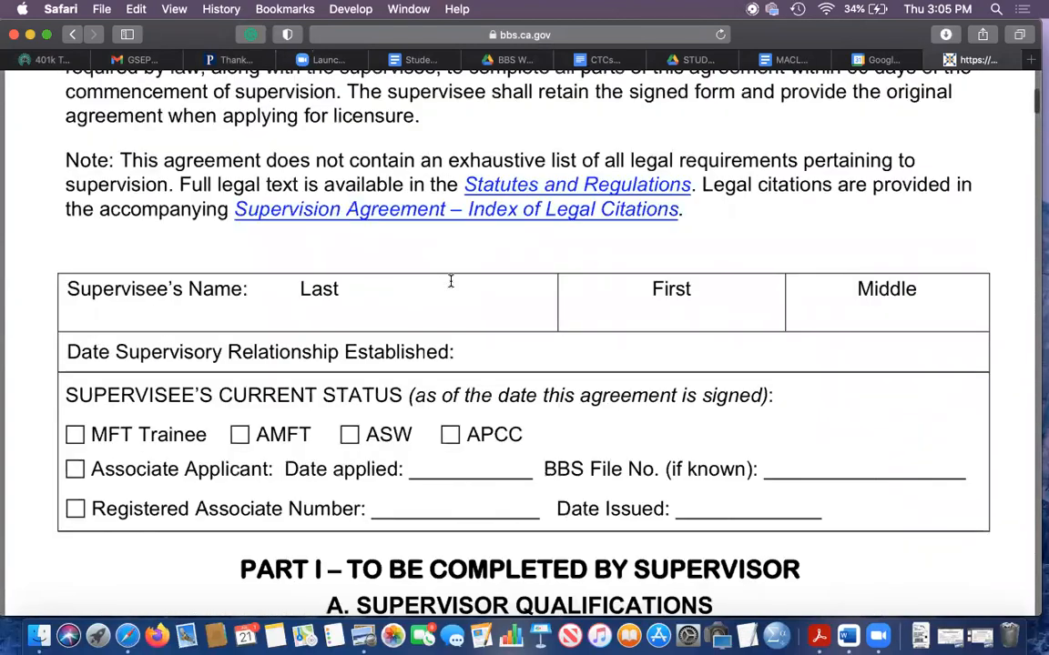
scroll(450, 281, up, 4)
scroll(450, 281, down, 3)
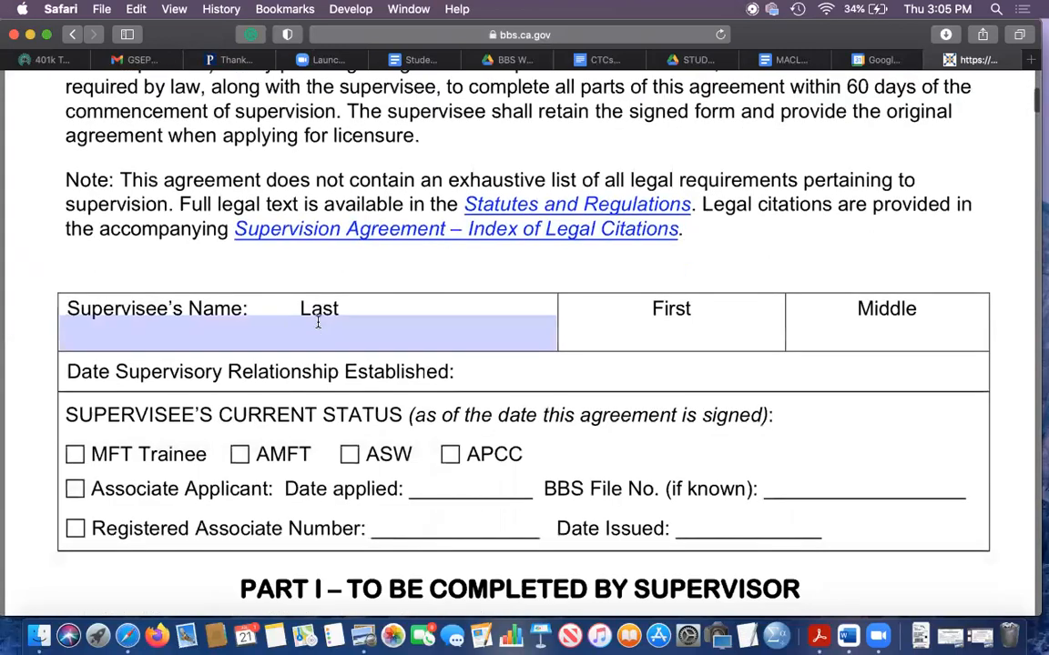
scroll(222, 270, up, 5)
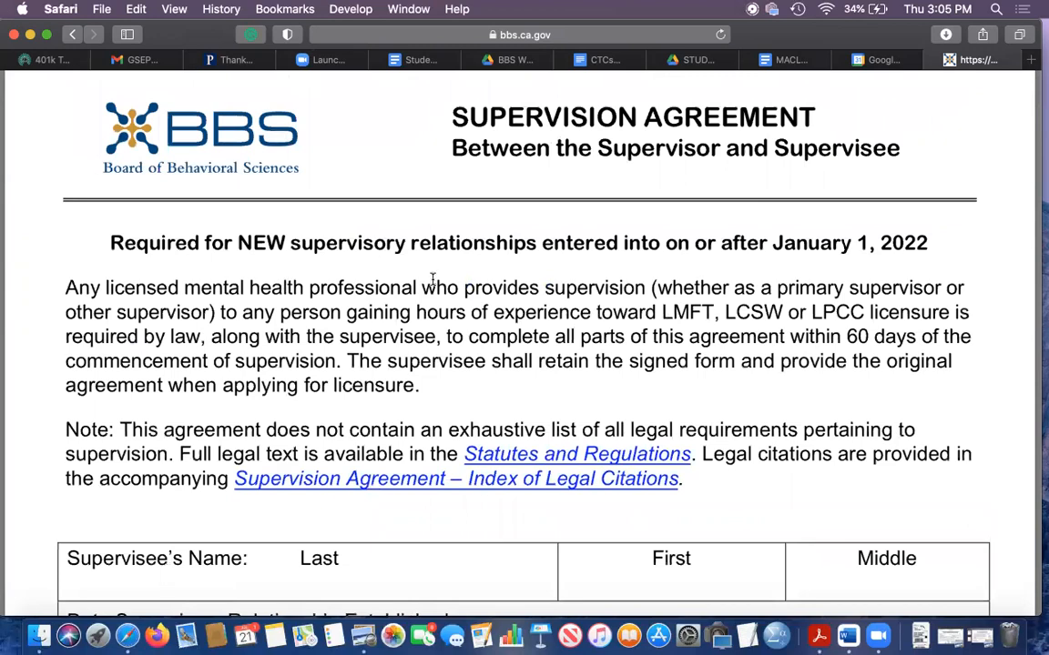
scroll(433, 278, down, 3)
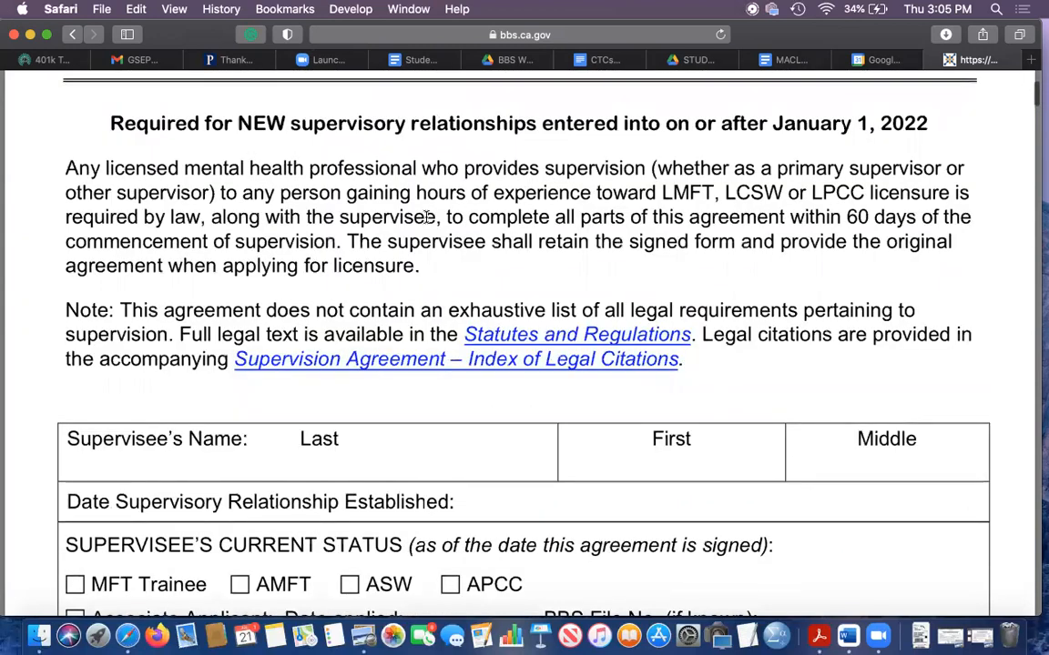
scroll(467, 182, up, 2)
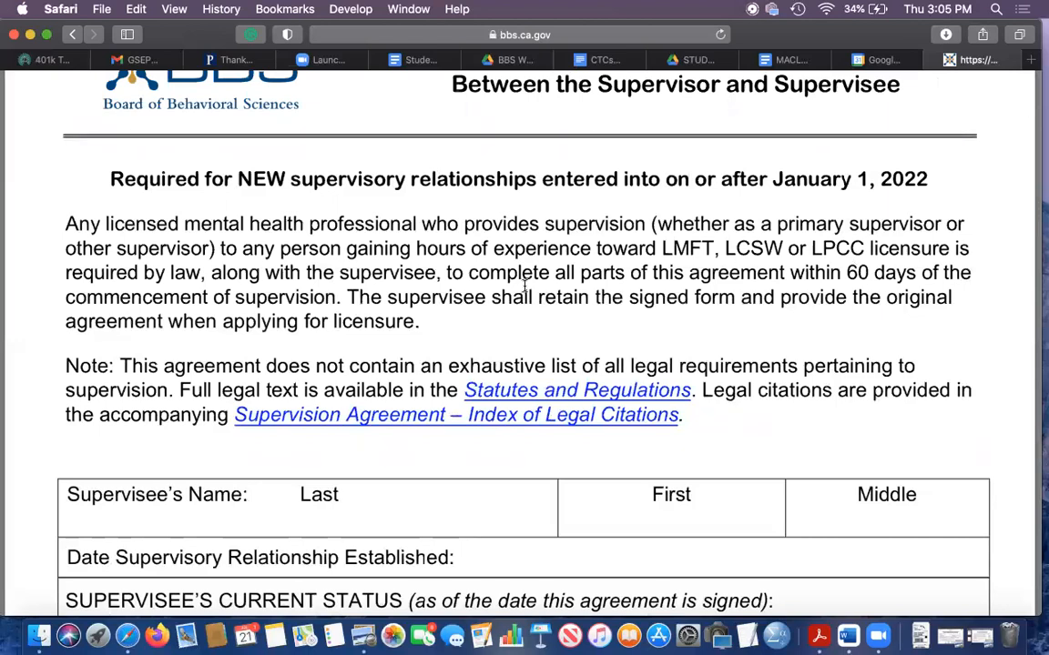
scroll(524, 286, up, 1)
scroll(532, 376, down, 5)
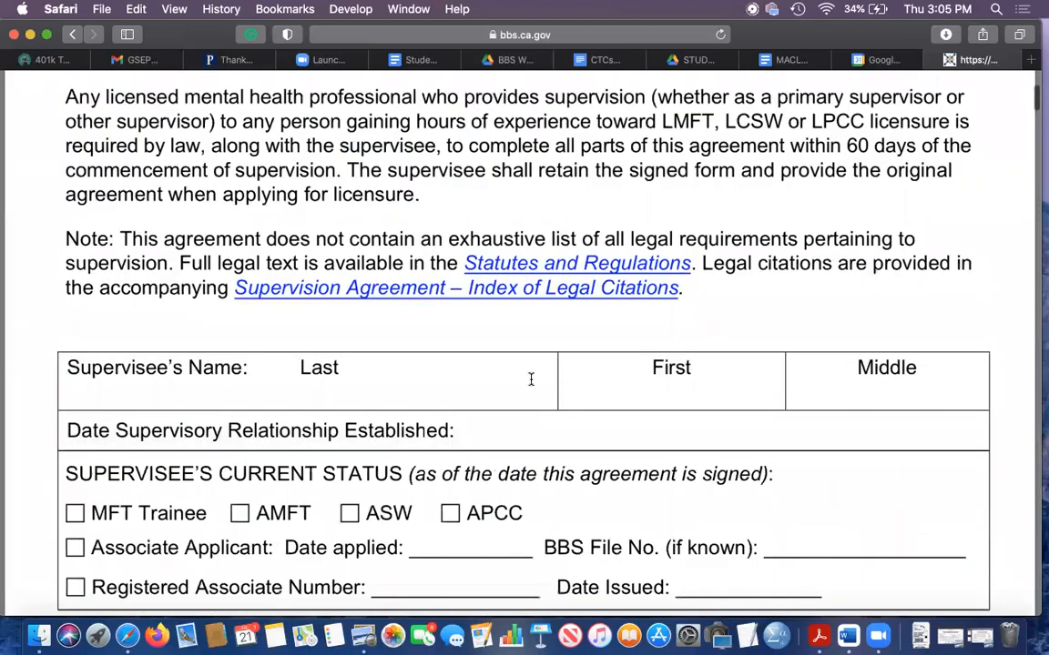
- Try to enter the supervisee's last name in the blank agreement
click(187, 331)
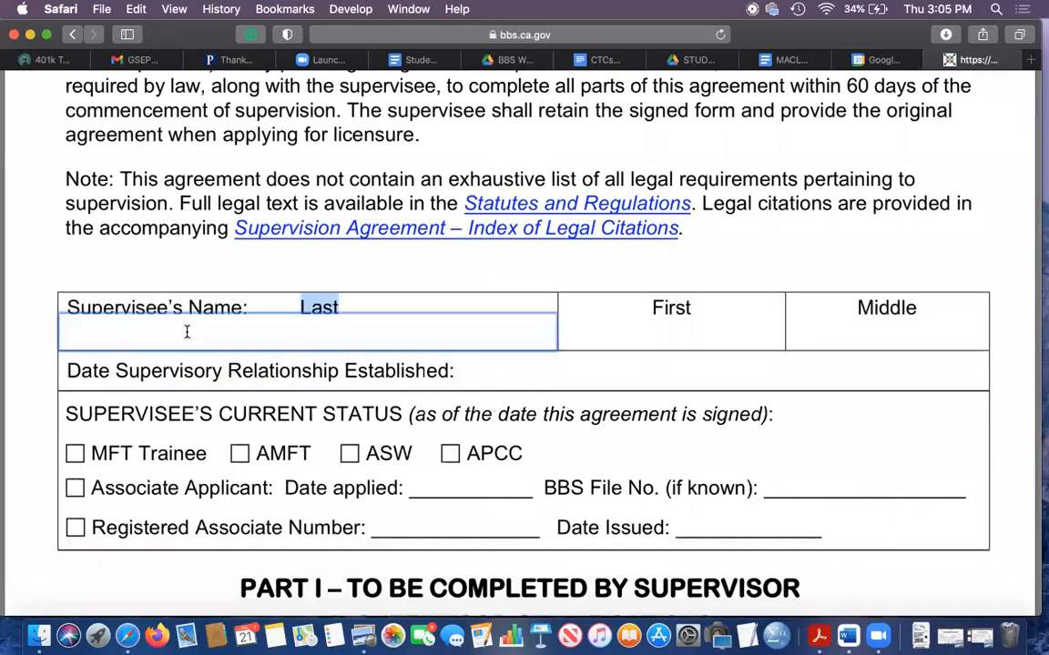
text(Sadeghi)
key(BackSpace)
key(BackSpace)
key(BackSpace)
key(BackSpace)
key(BackSpace)
key(BackSpace)
key(BackSpace)
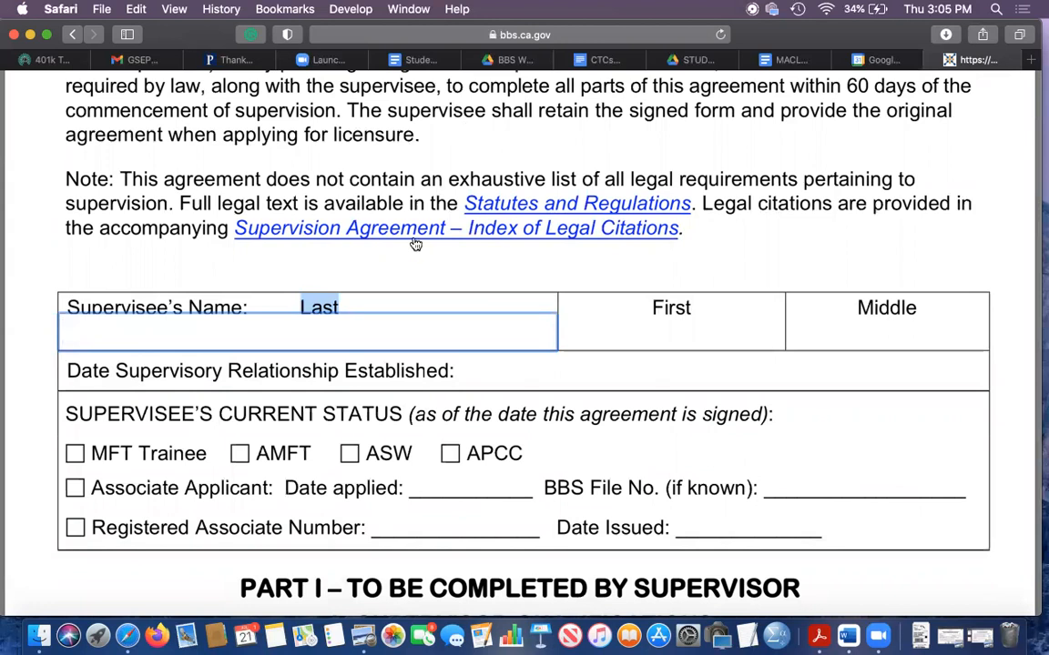
click(397, 269)
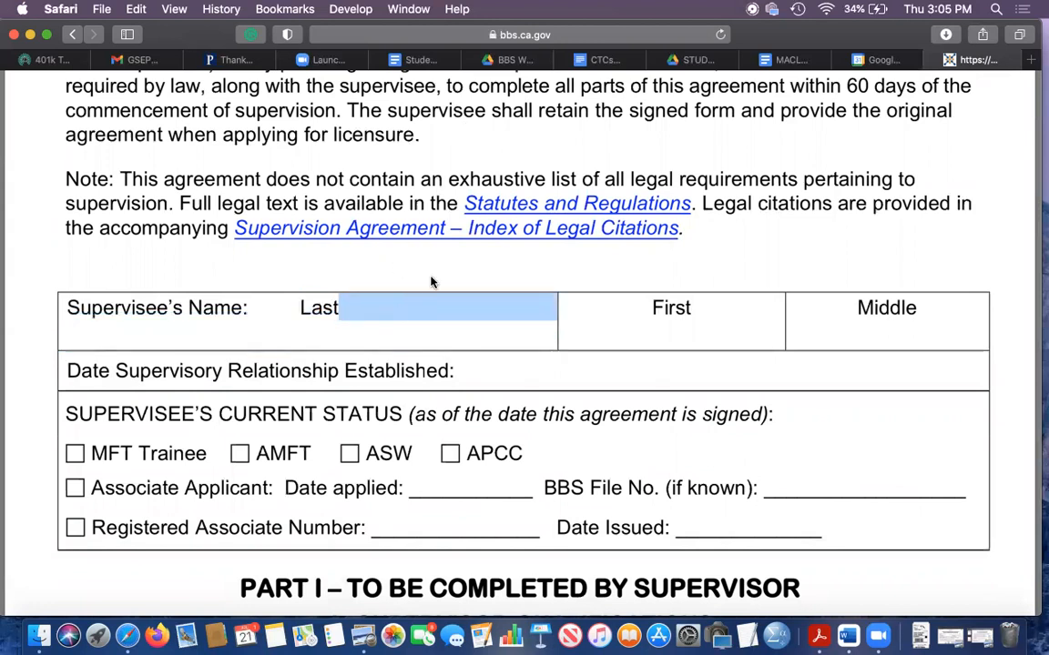
- Switch to the filled-in supervision_agreement.pdf in Preview, make its window slightly taller and show the start of page 1
click(426, 278)
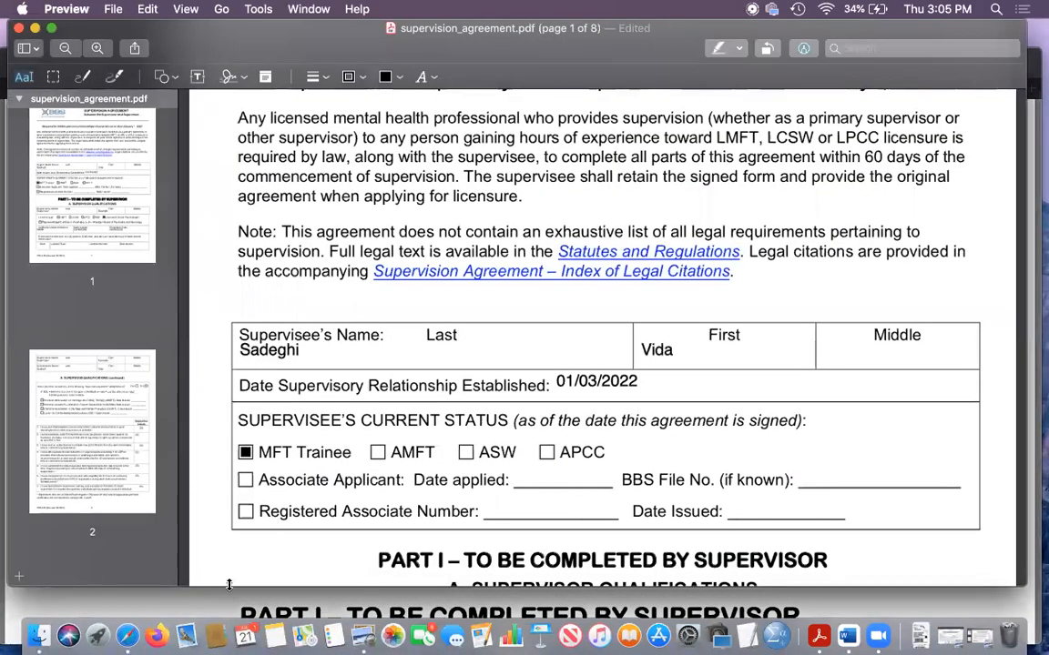
drag(229, 587, 230, 604)
scroll(348, 355, up, 4)
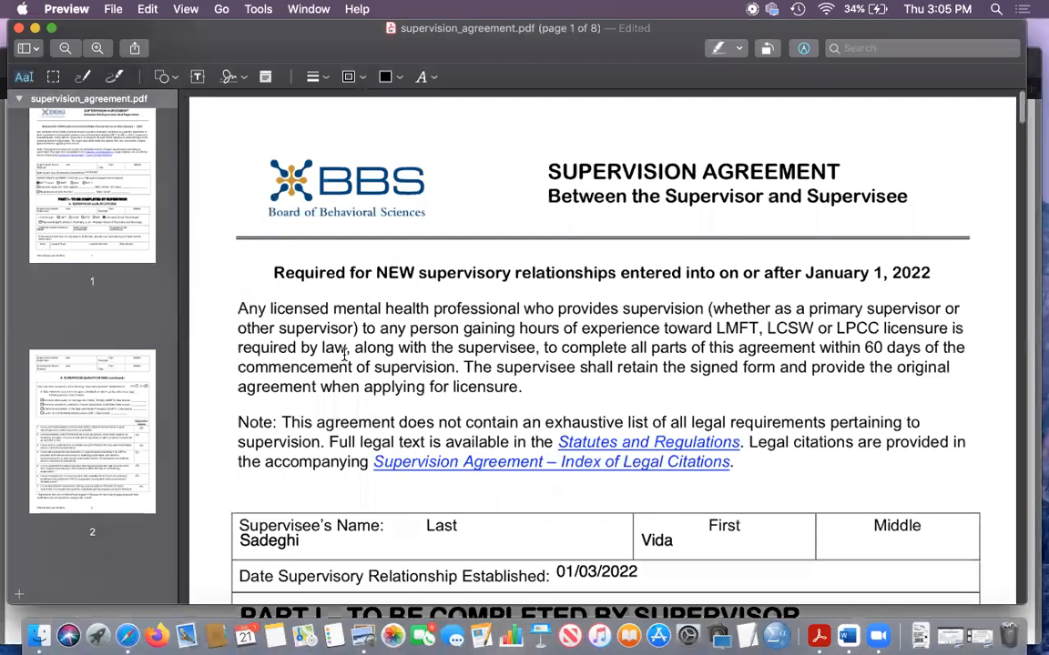
- Examine the completed supervisee section: name, date the supervisory relationship was established and current status
scroll(346, 351, down, 4)
scroll(354, 215, down, 4)
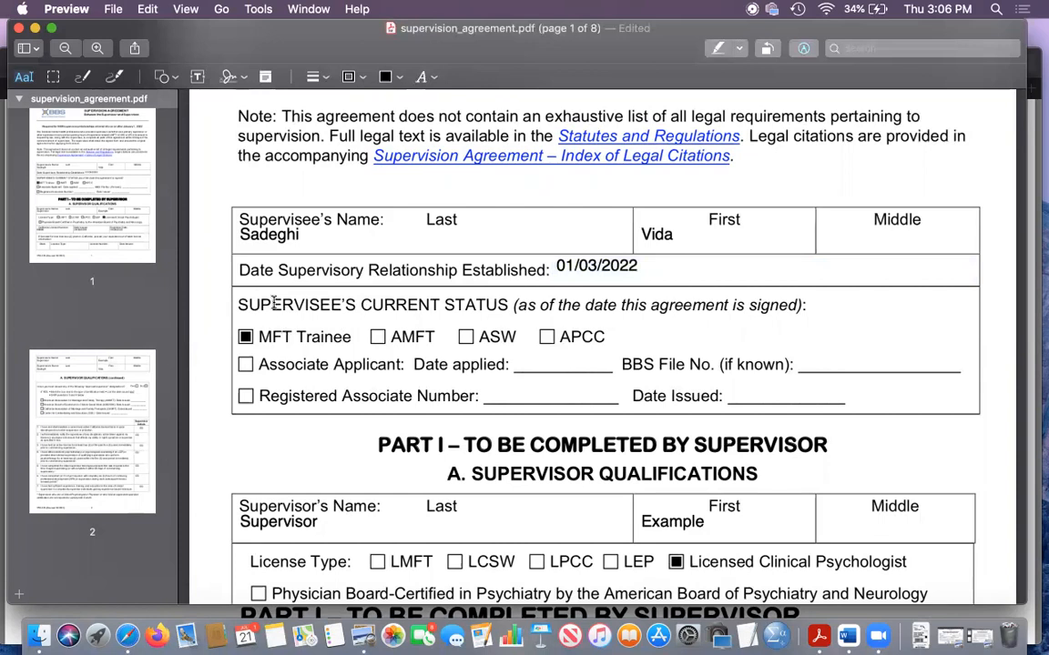
scroll(346, 435, up, 2)
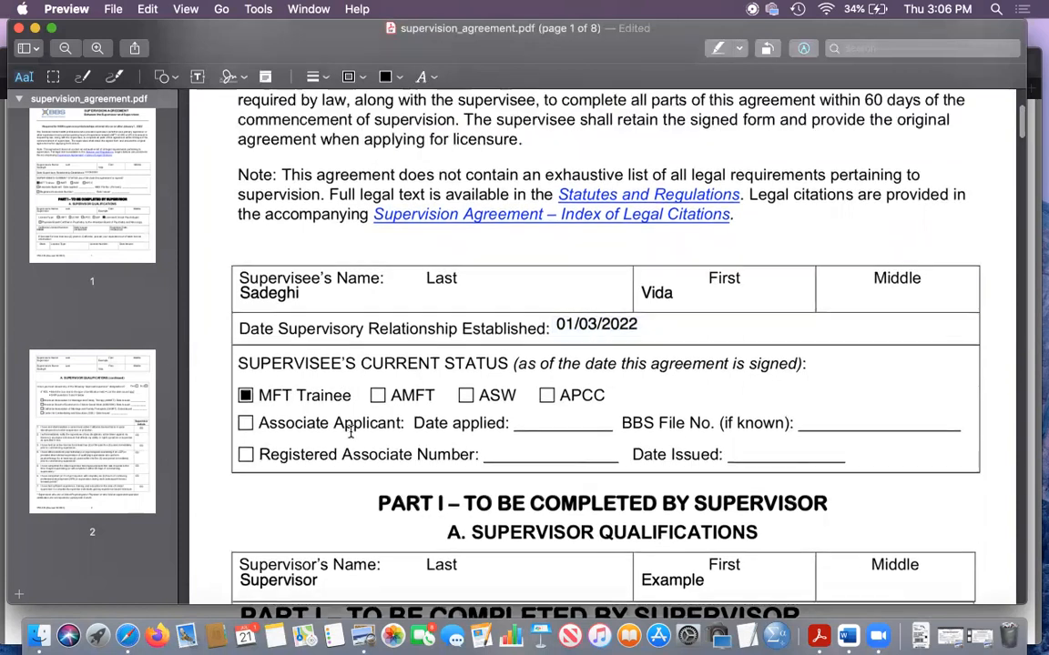
scroll(411, 355, up, 4)
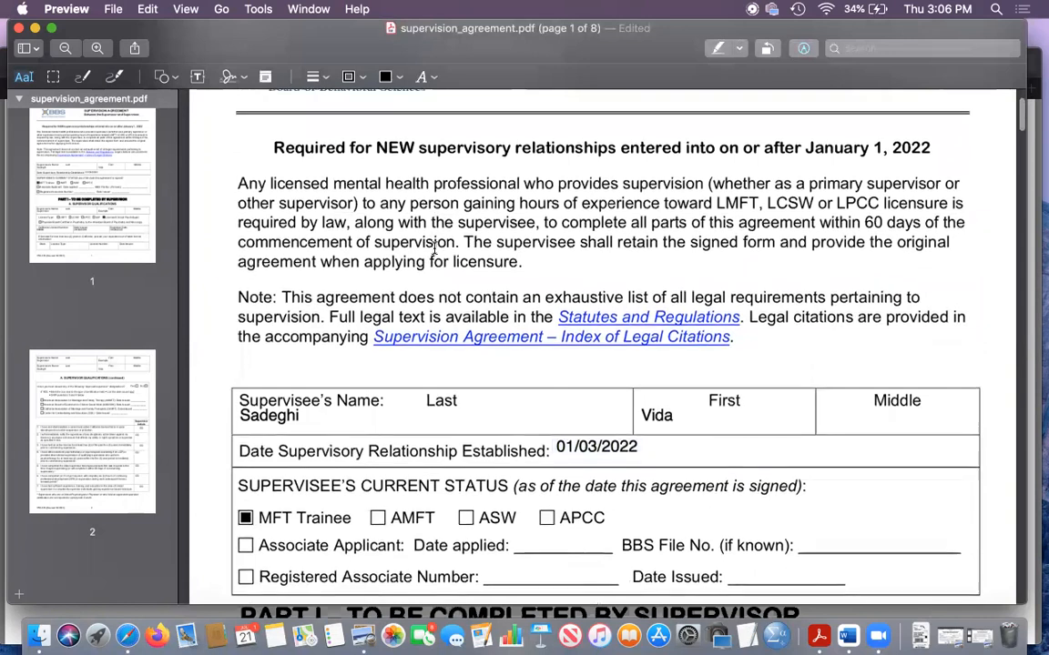
scroll(420, 273, down, 1)
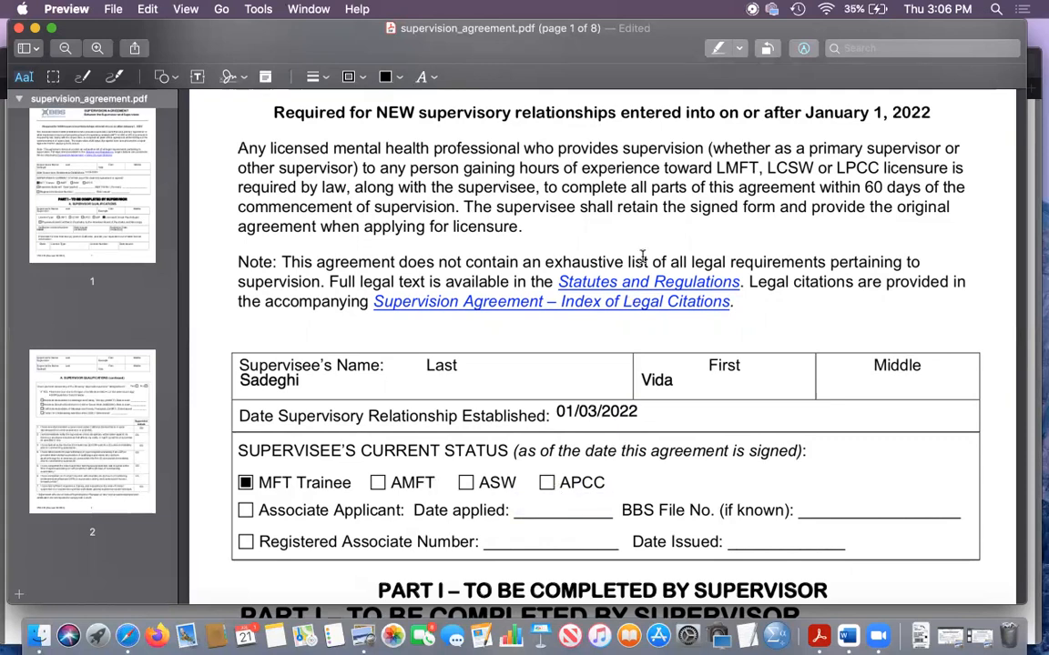
- Examine Part I, section A on page 1: the supervisor's name, license type, license details and out-of-state license fields
scroll(642, 256, down, 10)
scroll(610, 195, up, 1)
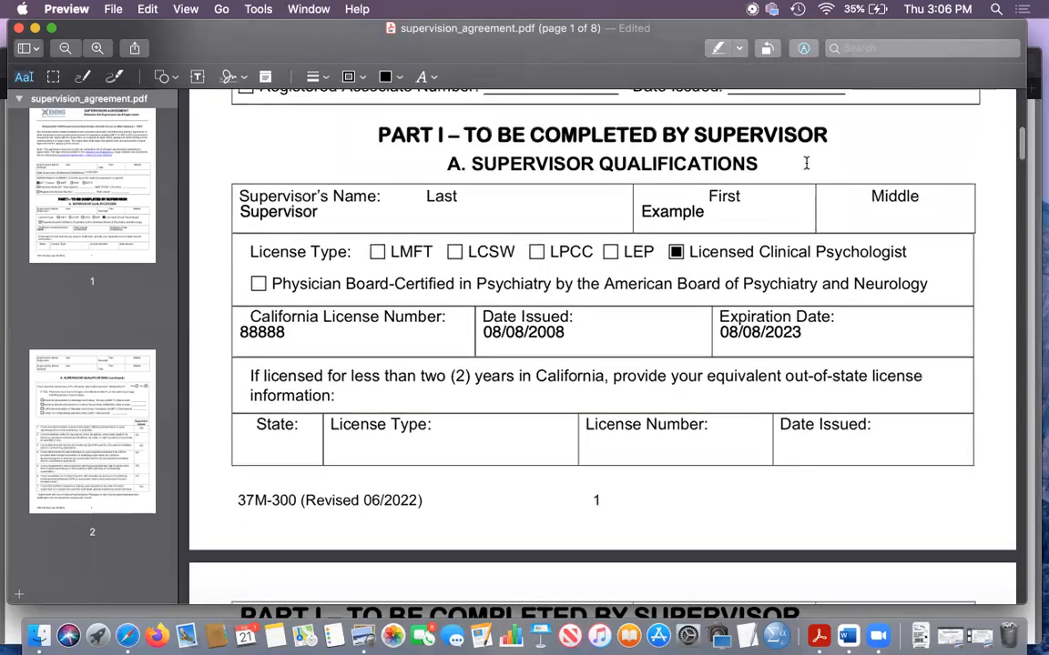
click(342, 207)
click(670, 225)
click(701, 261)
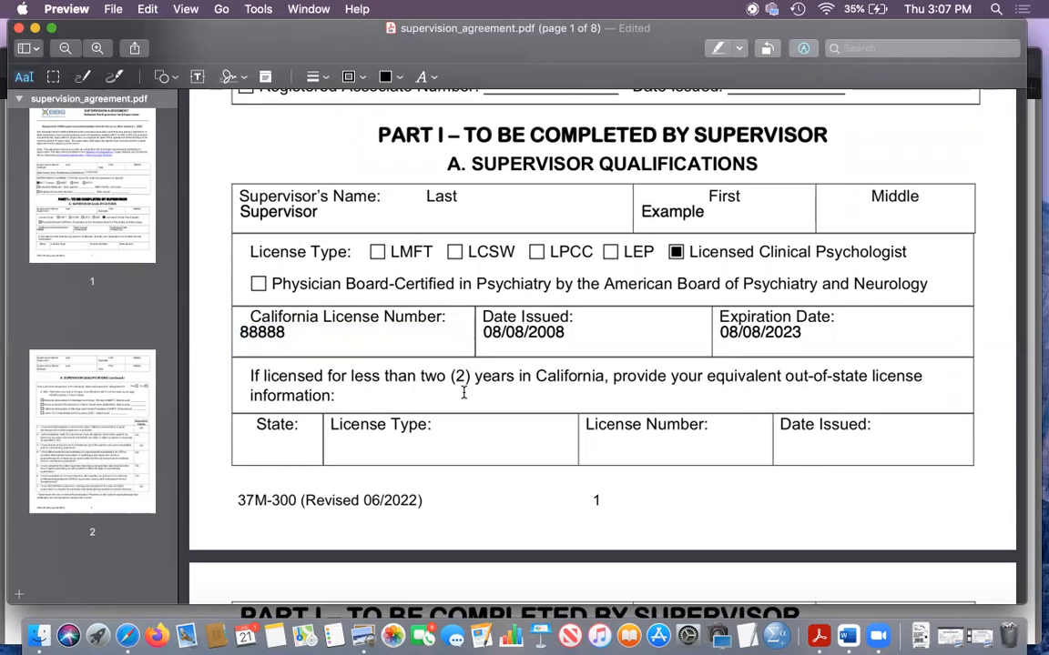
scroll(463, 391, down, 2)
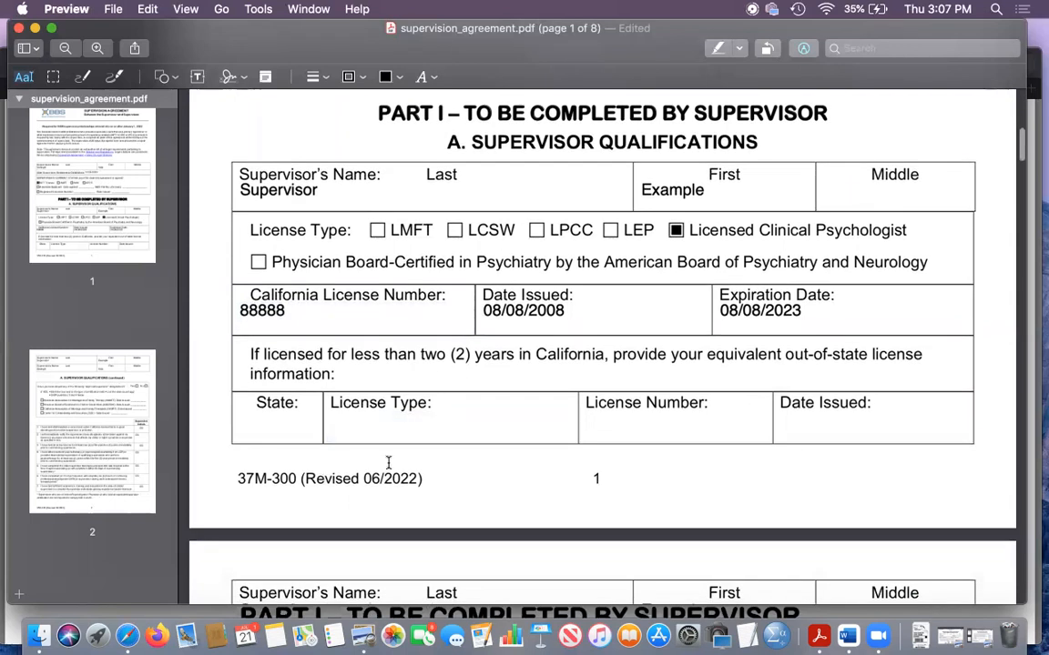
scroll(994, 233, down, 2)
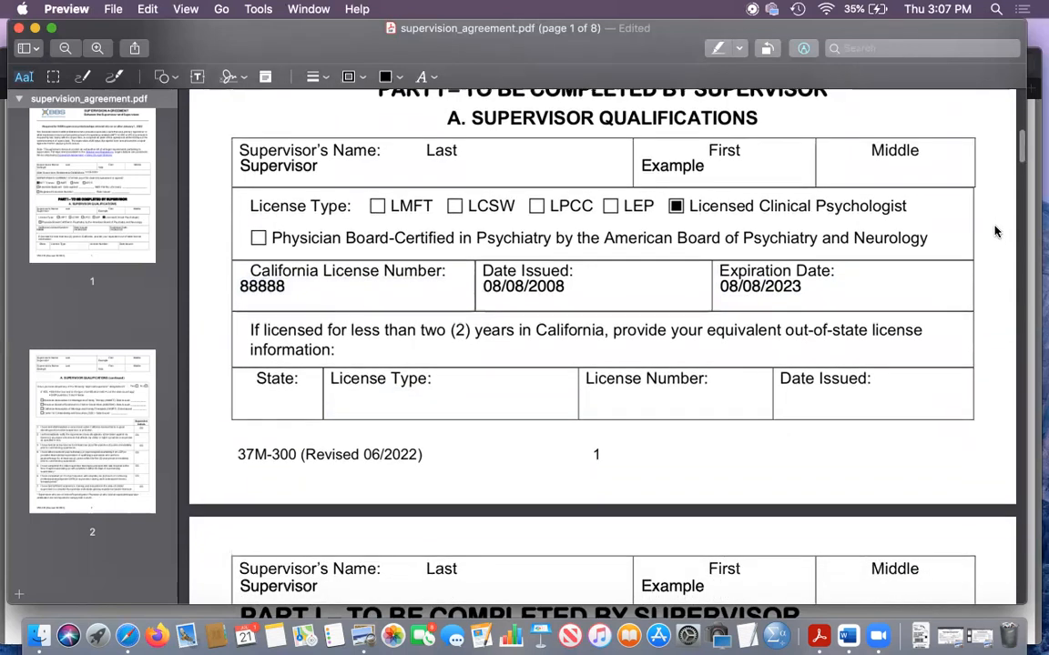
scroll(995, 232, up, 2)
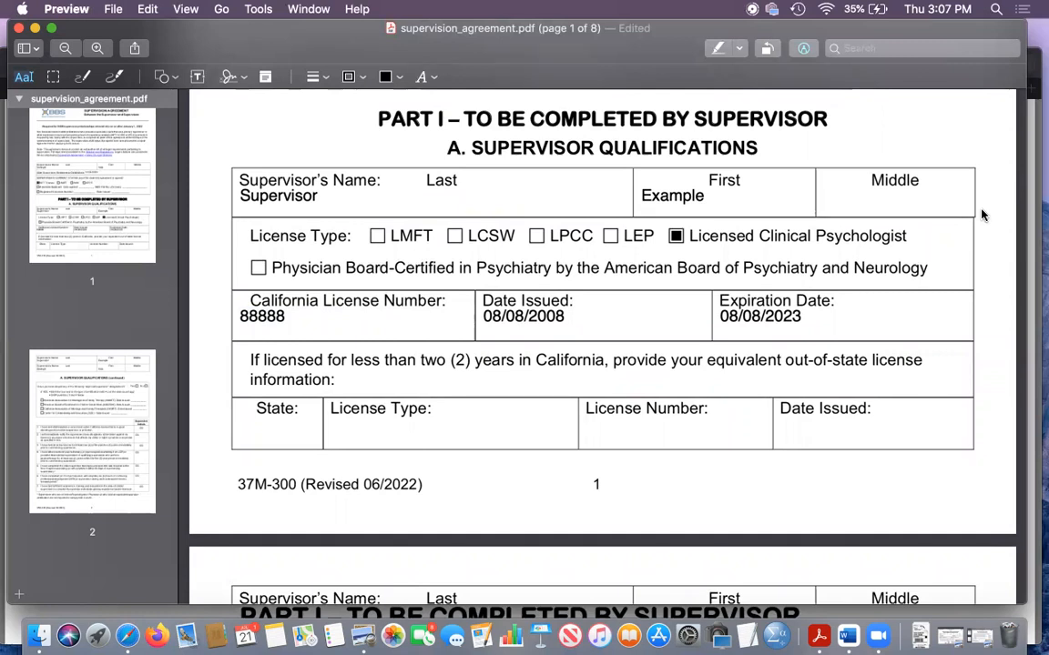
scroll(981, 215, down, 3)
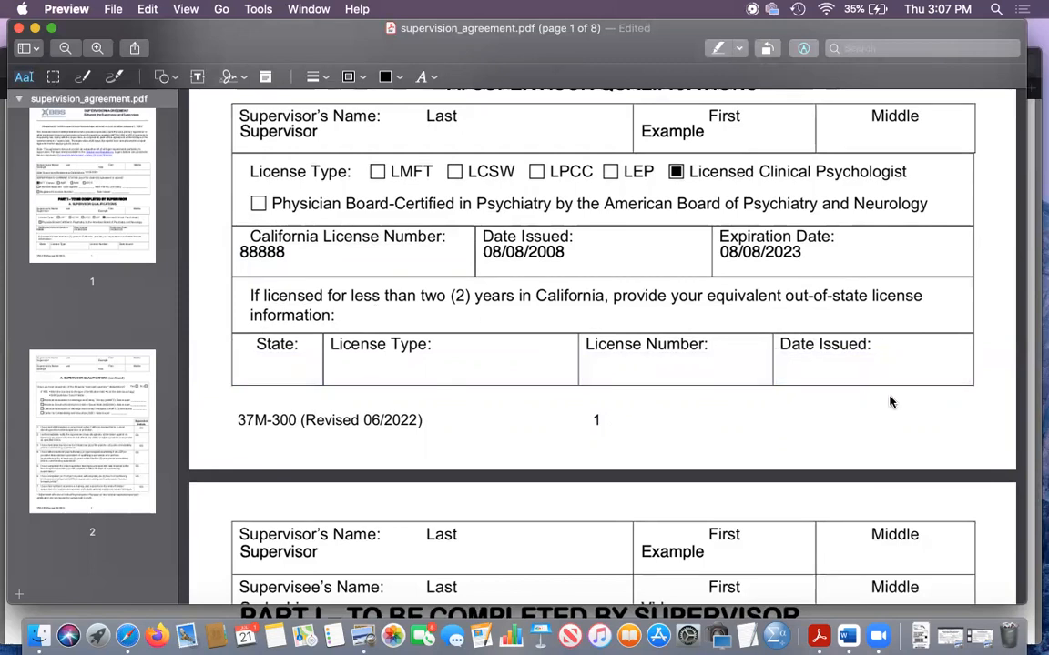
- Review the approved supervisor designations on page 2 and highlight the instruction to skip questions 5 and 6
scroll(891, 402, down, 5)
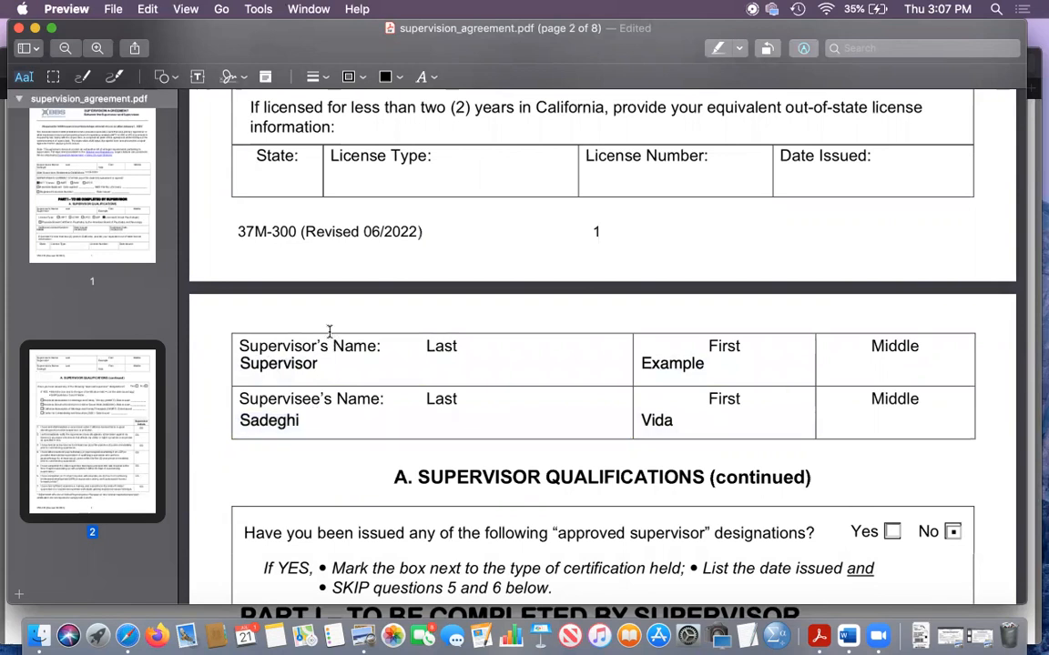
scroll(329, 331, down, 2)
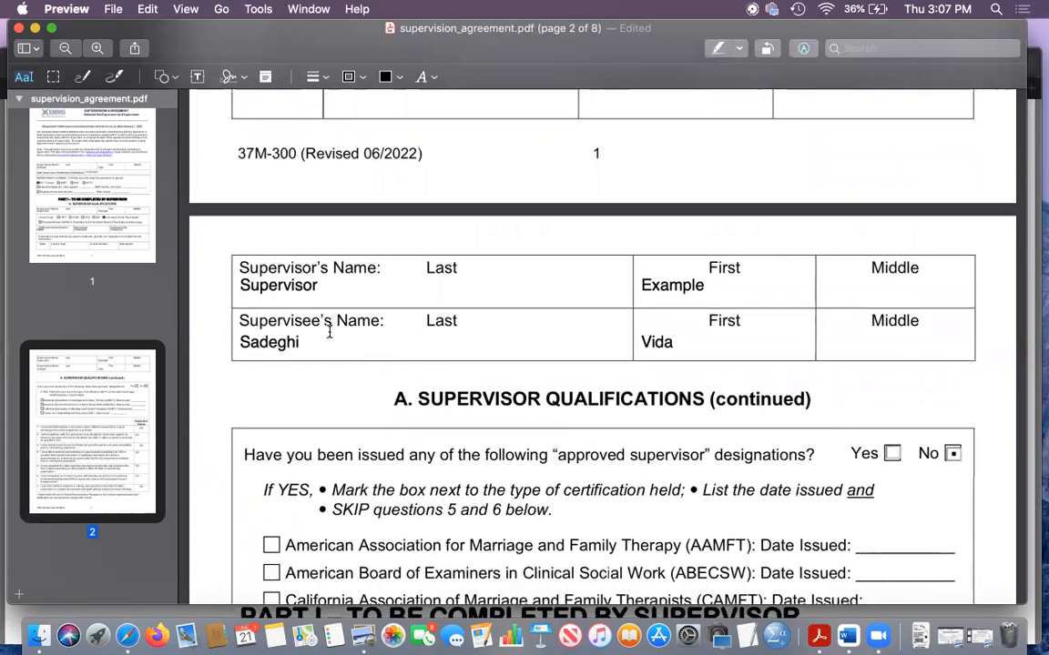
scroll(327, 330, down, 7)
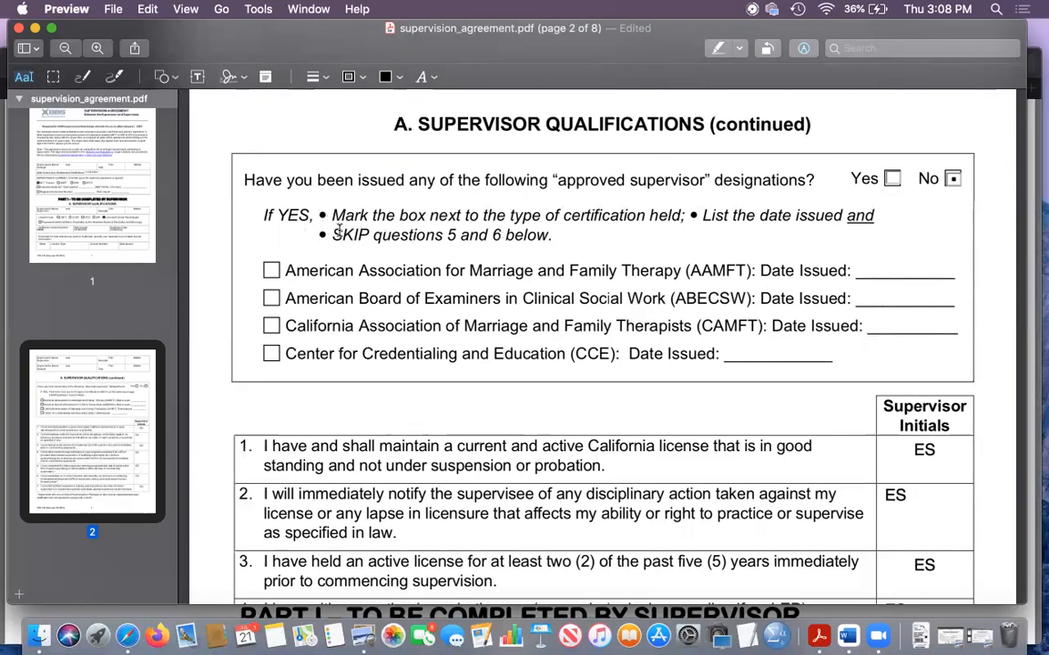
drag(335, 235, 580, 239)
click(533, 298)
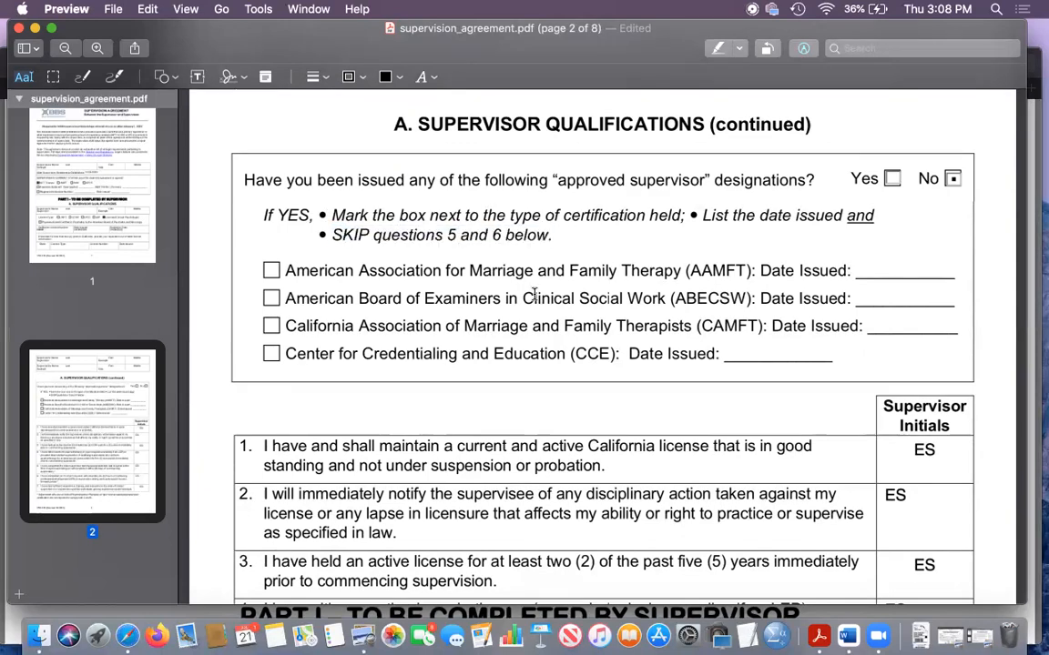
- Review the initialed supervisor statements and highlight the footnote exempting Clinical Psychologists and Physicians, then its words "5 and 6"
scroll(539, 241, down, 1)
scroll(538, 242, down, 10)
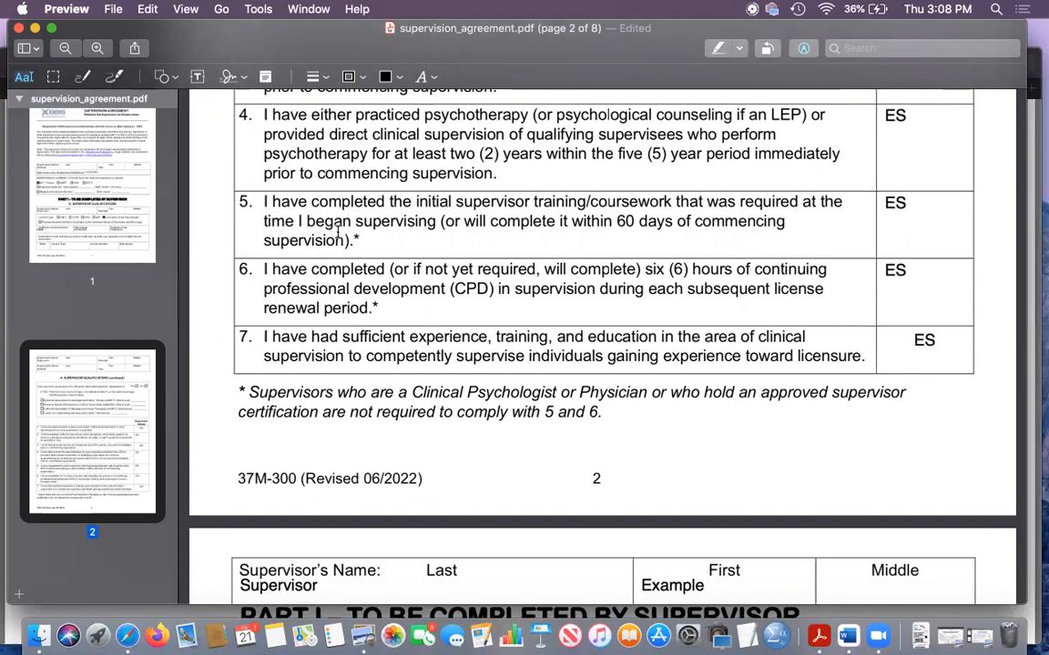
drag(247, 392, 603, 414)
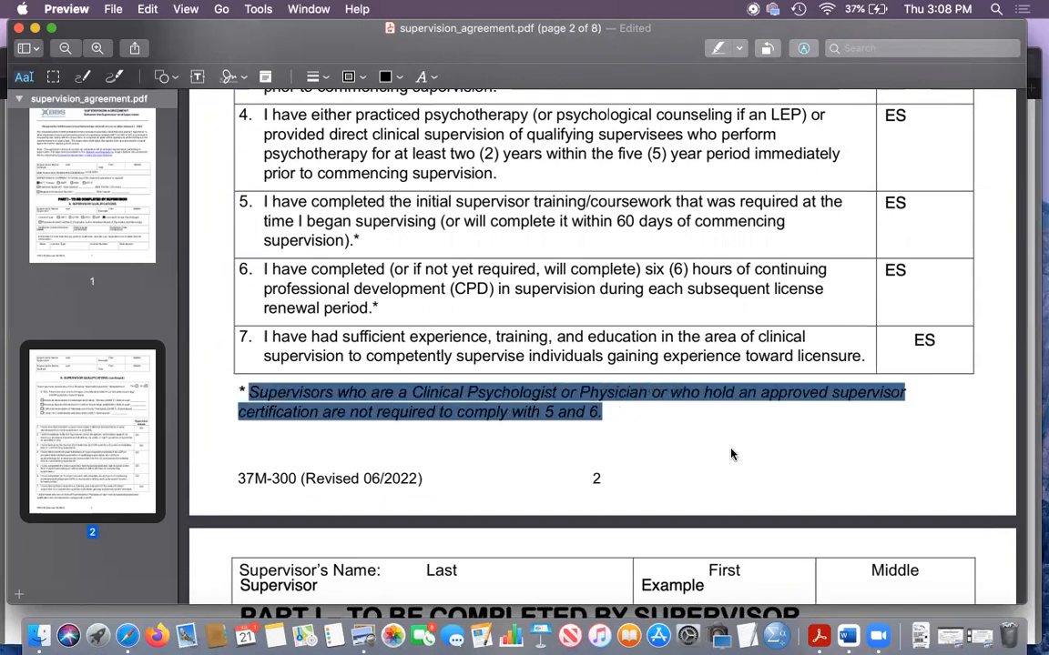
click(680, 427)
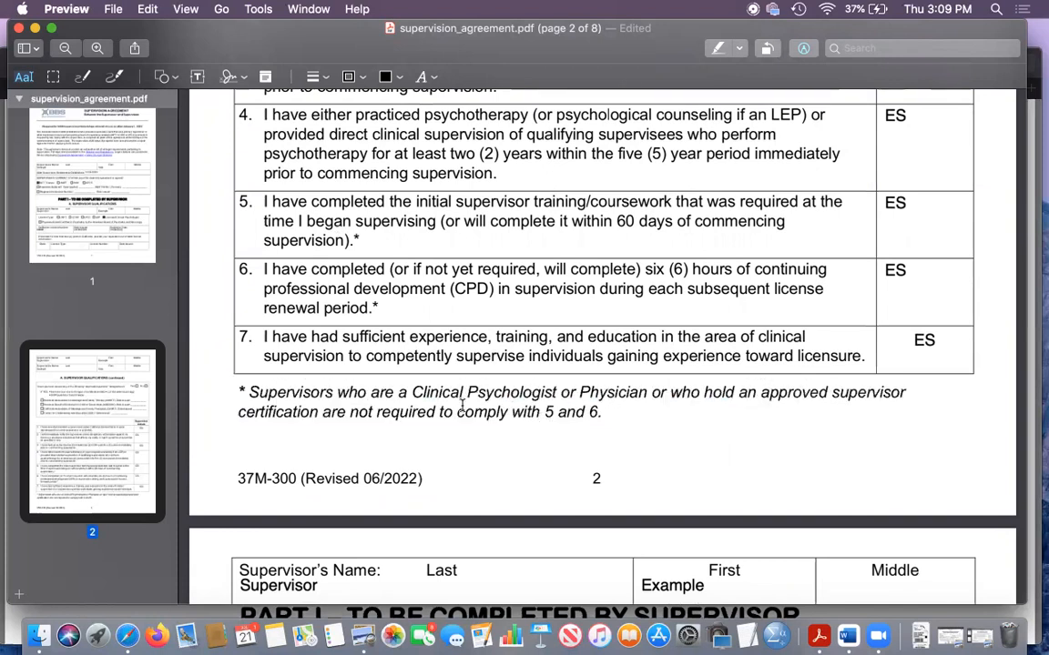
drag(545, 413, 604, 413)
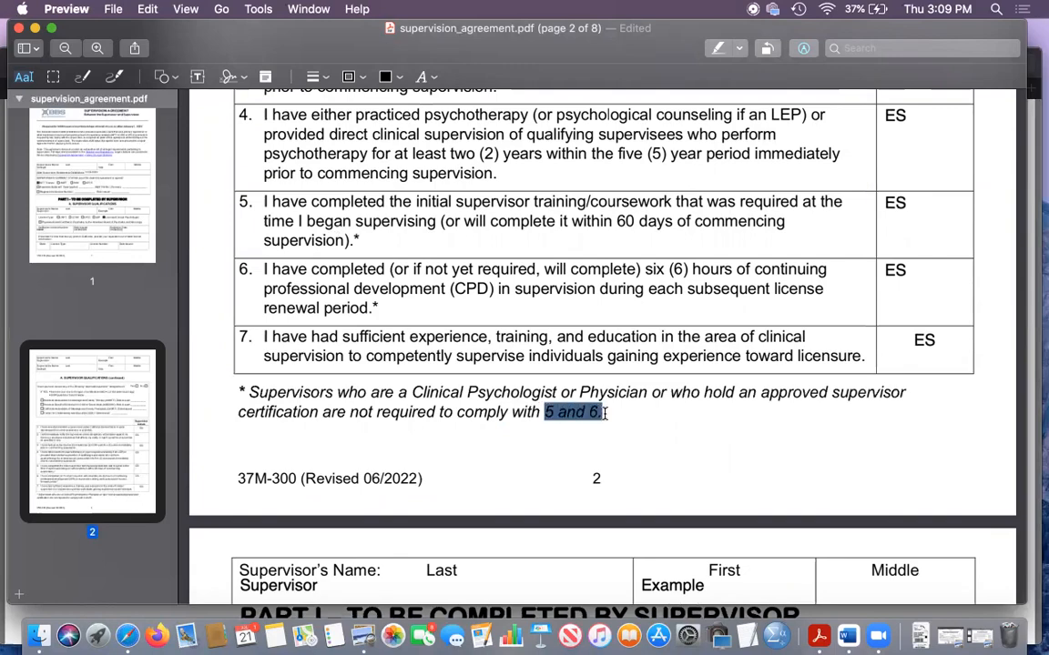
- Recheck the approved supervisor designation question on page 2, including its Yes/No boxes, certification types and issue dates
scroll(583, 437, up, 10)
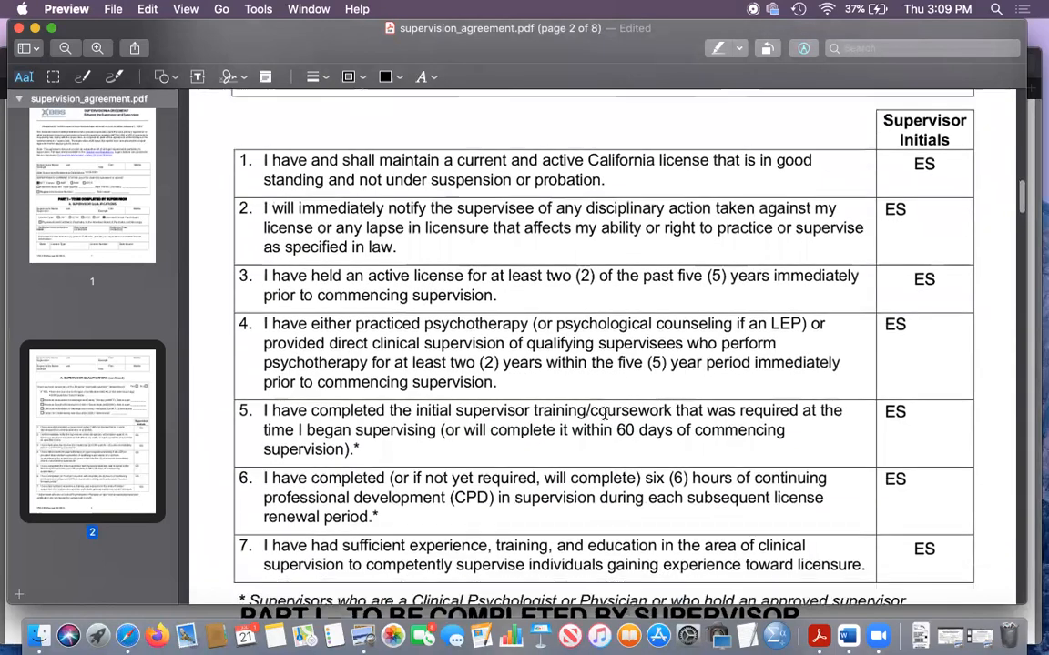
scroll(557, 502, up, 7)
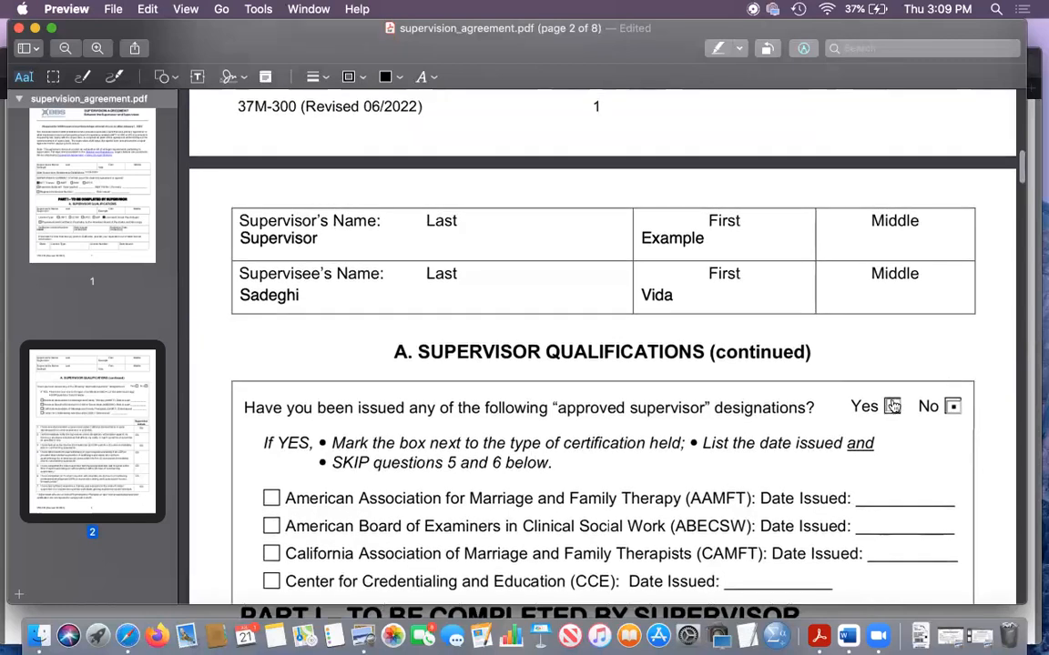
scroll(883, 418, down, 6)
scroll(638, 182, up, 1)
scroll(636, 223, up, 1)
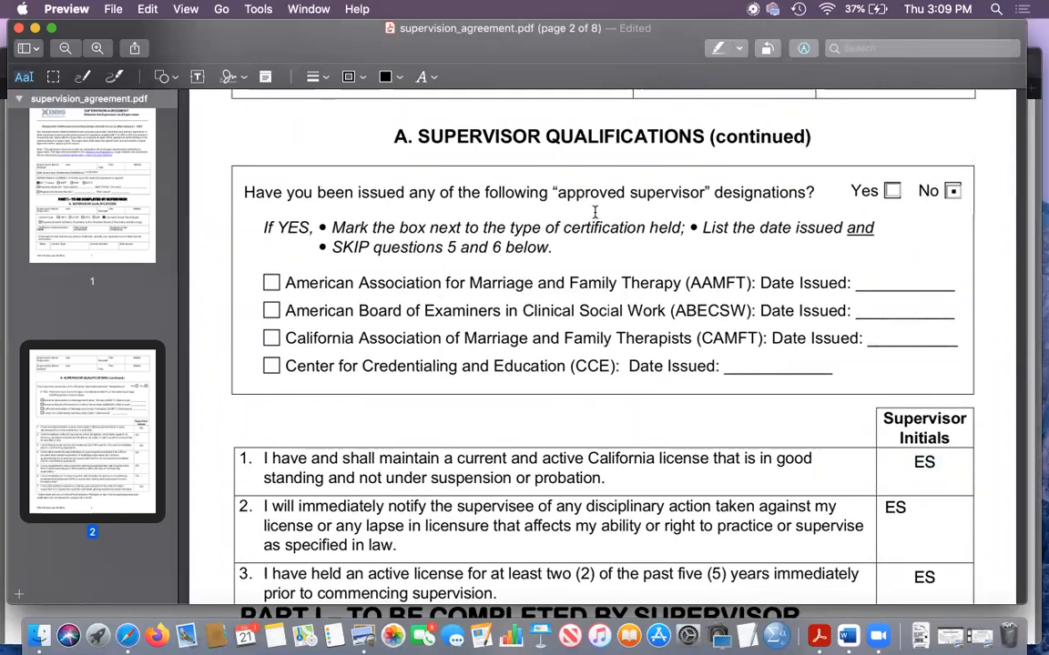
scroll(594, 212, down, 3)
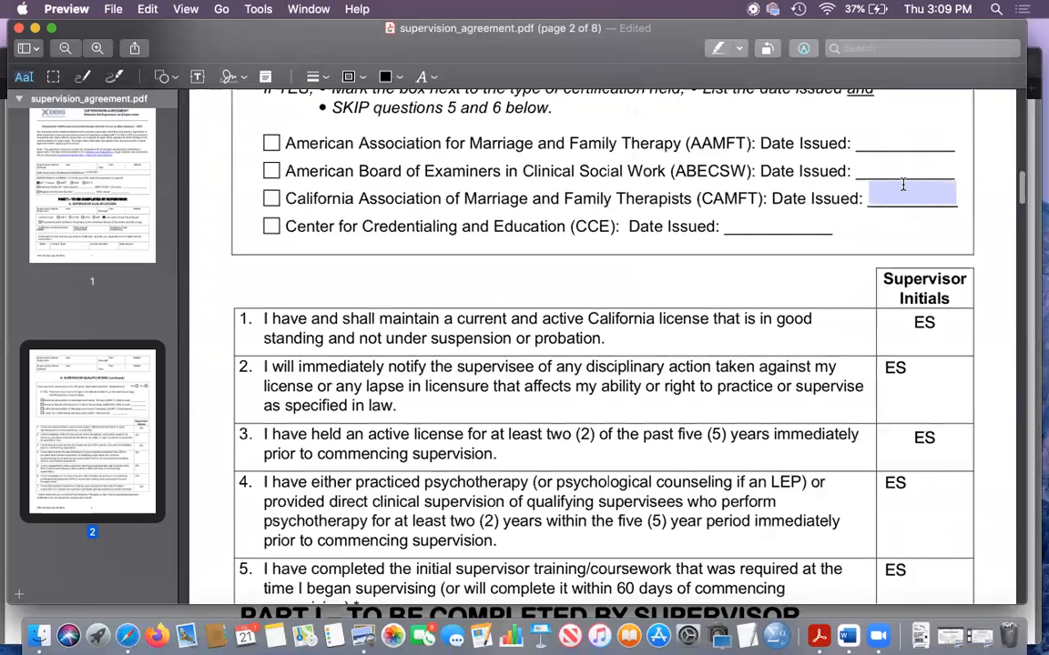
- Review the supervisor's initials beside each numbered statement in Part I, sections A through D, on pages 2 to 5
scroll(602, 275, down, 1)
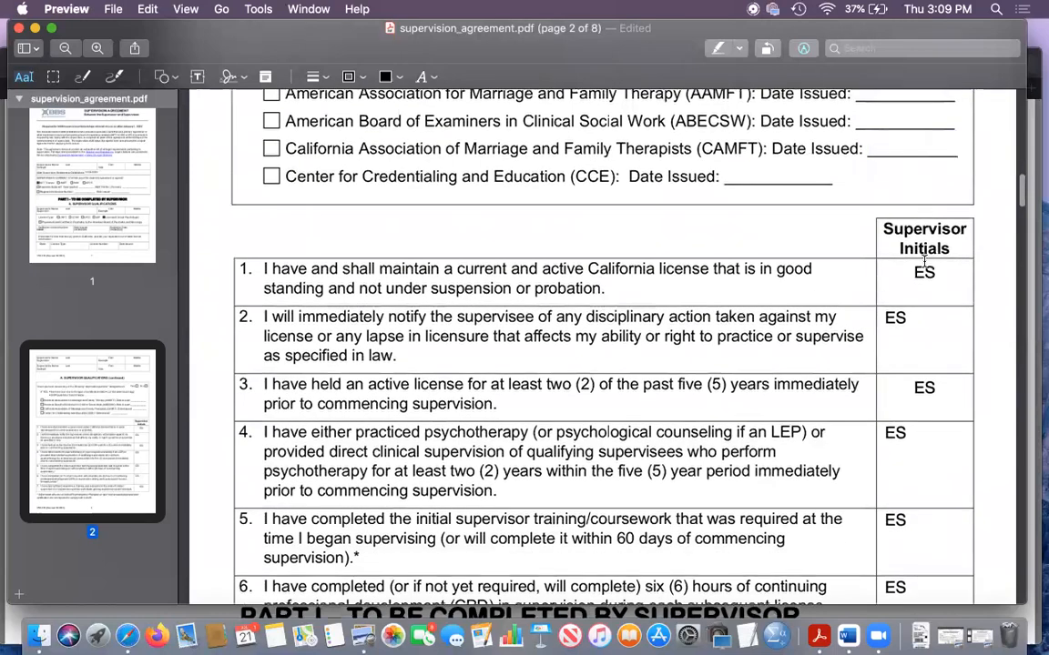
scroll(863, 341, down, 1)
scroll(865, 356, down, 2)
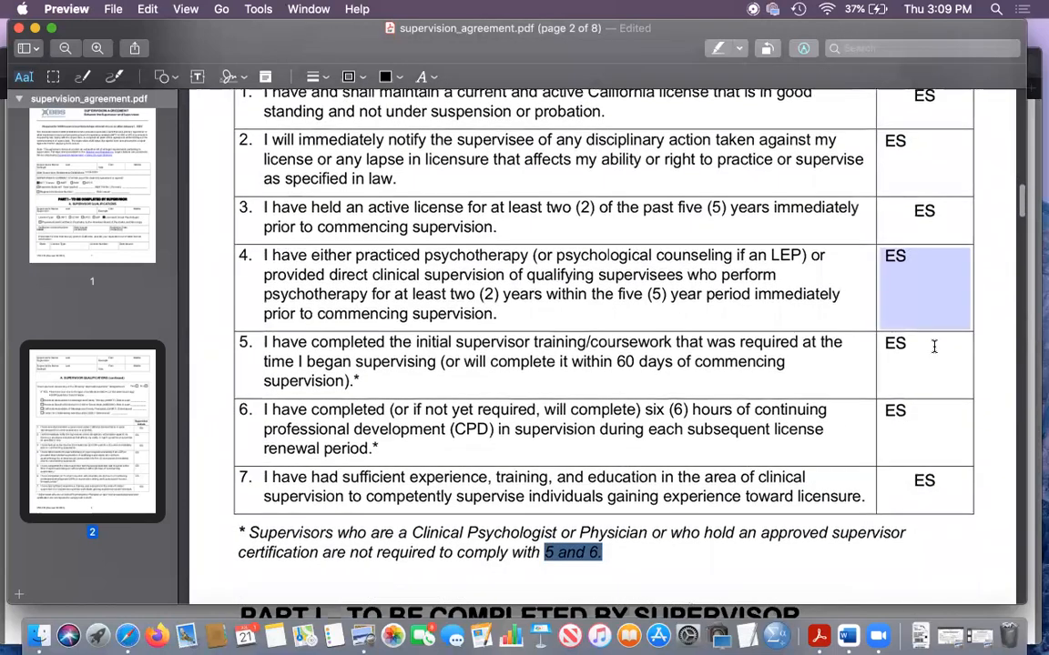
scroll(901, 482, down, 3)
scroll(934, 488, down, 10)
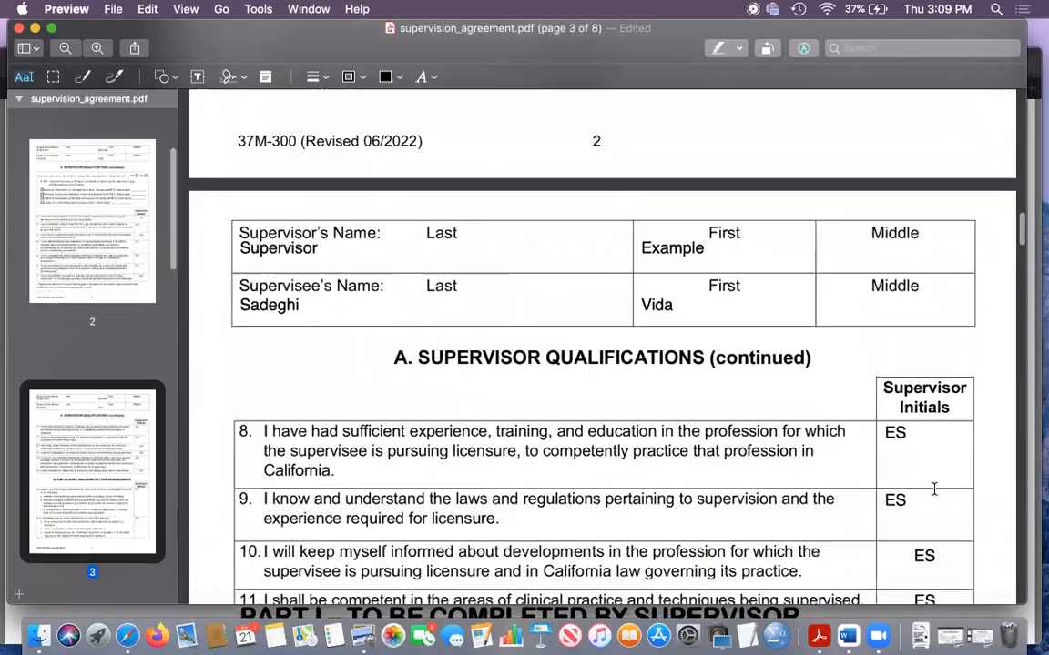
scroll(934, 489, down, 4)
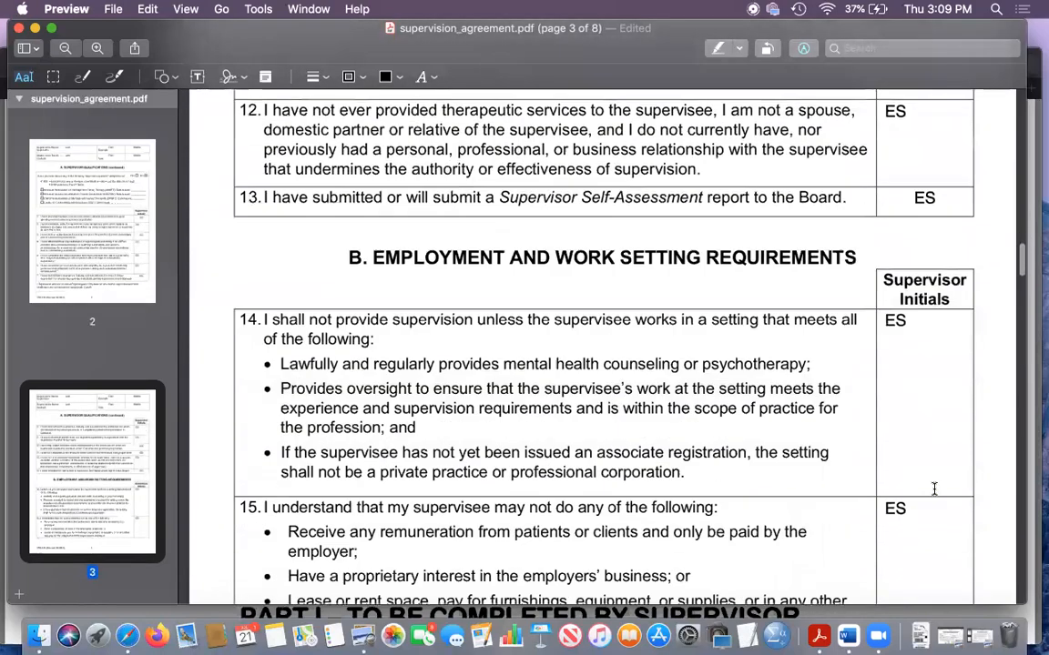
scroll(934, 489, down, 3)
scroll(934, 488, down, 10)
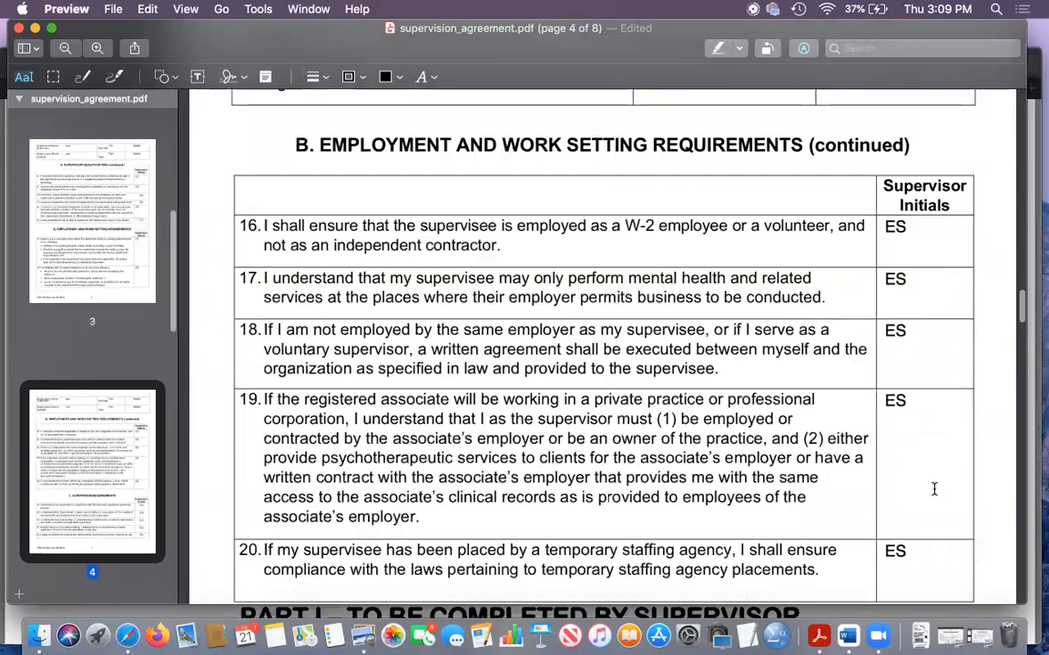
scroll(934, 489, down, 2)
scroll(934, 489, down, 13)
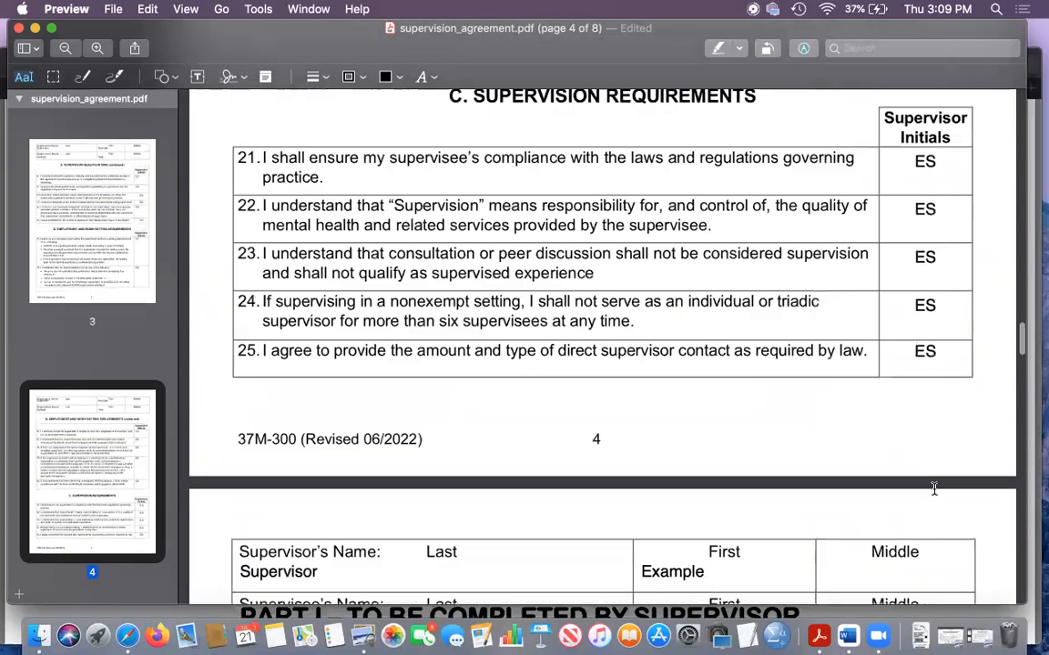
scroll(934, 489, down, 5)
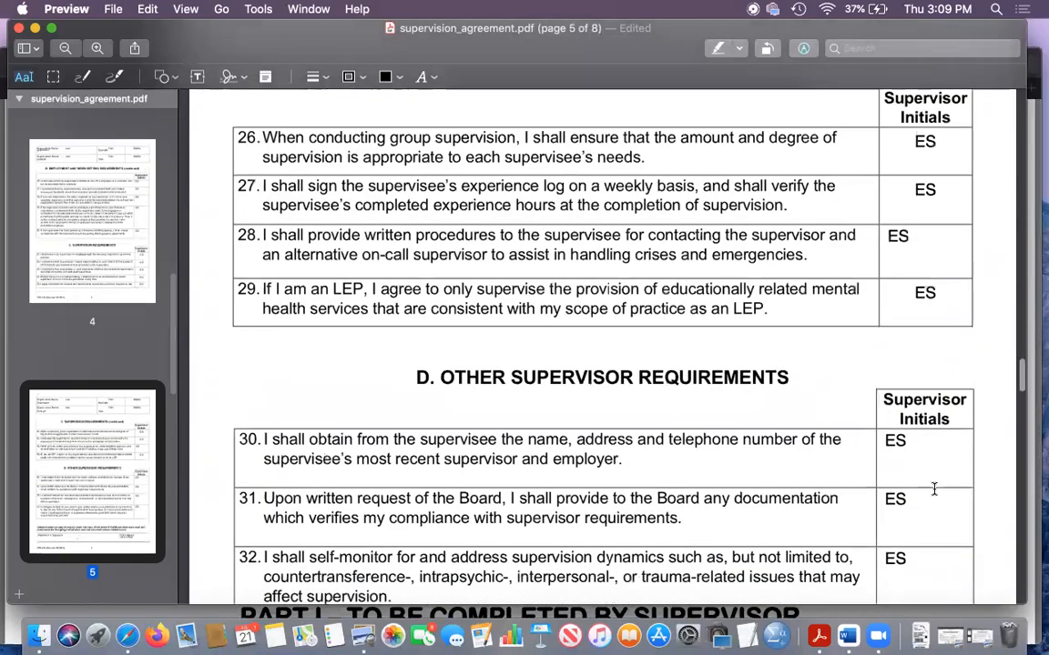
scroll(934, 489, down, 9)
- Go back through the initialed supervisor statements from section D on page 5 to section A on page 2
scroll(934, 489, up, 8)
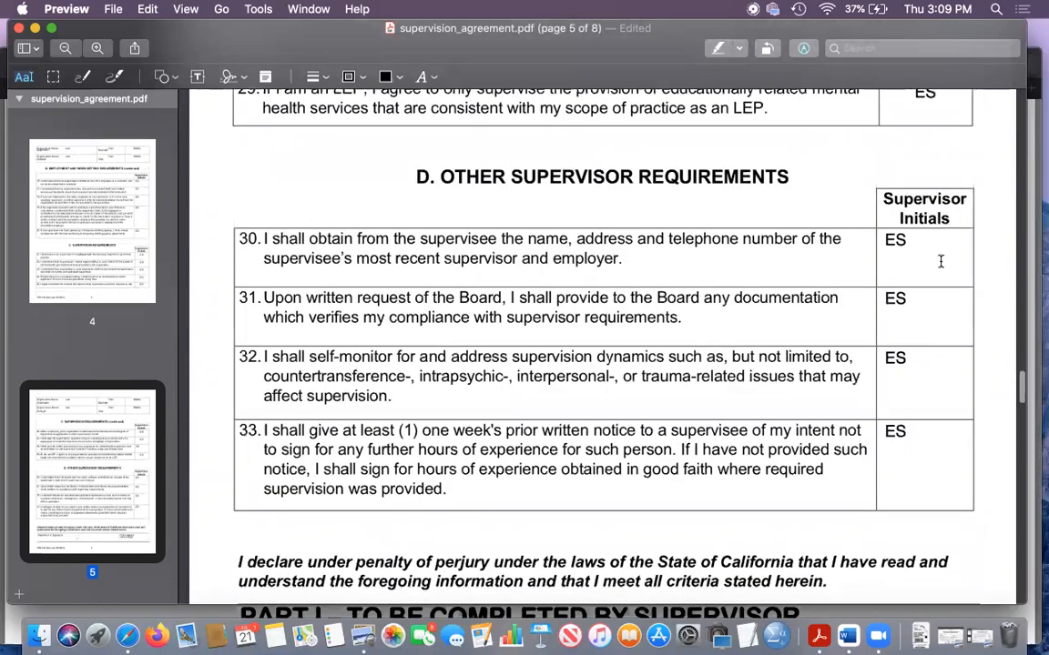
scroll(940, 261, up, 1)
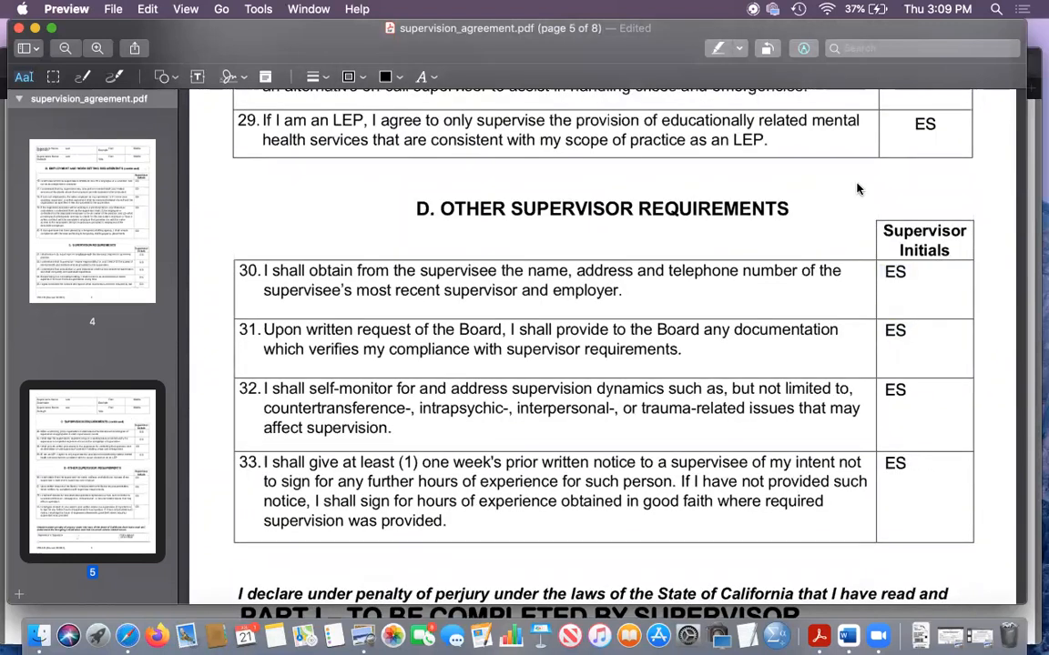
scroll(856, 189, up, 1)
scroll(856, 188, up, 5)
scroll(856, 188, up, 20)
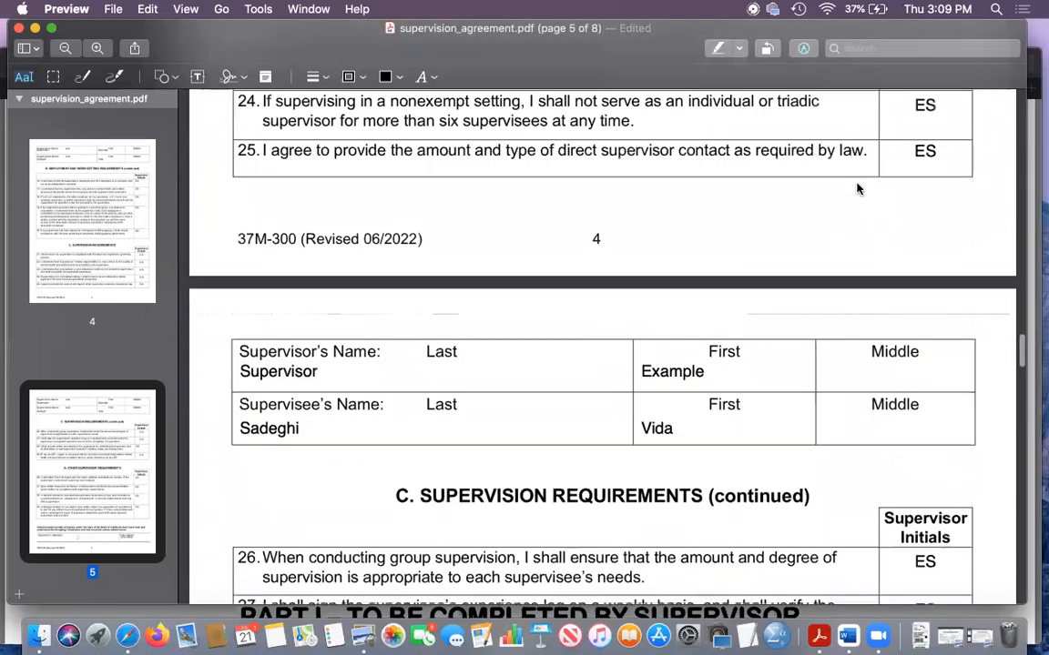
scroll(856, 189, up, 15)
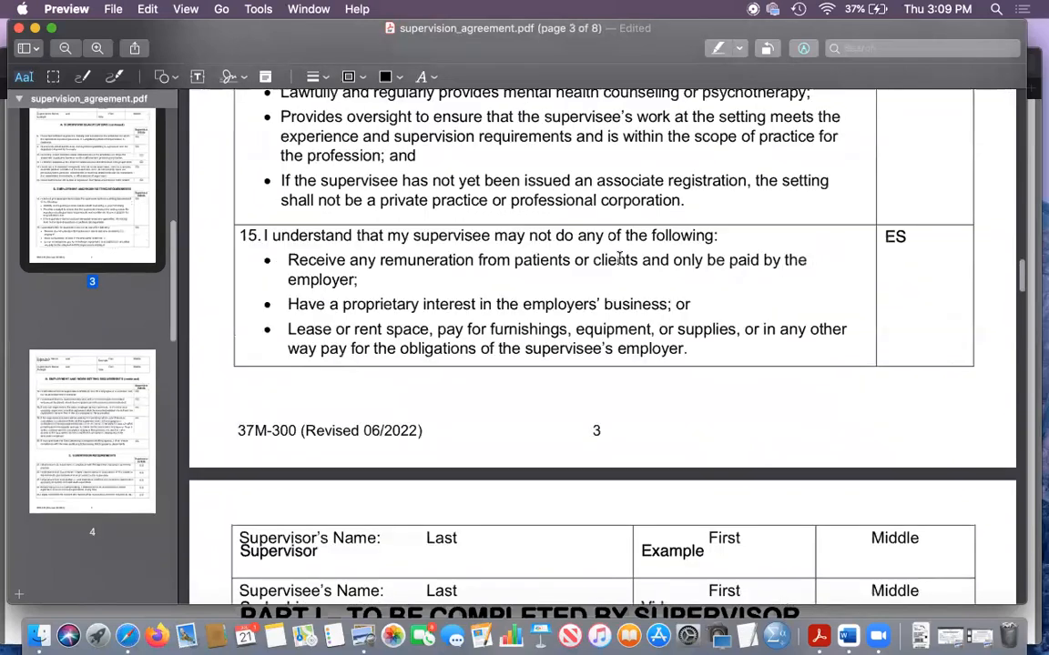
scroll(619, 259, up, 14)
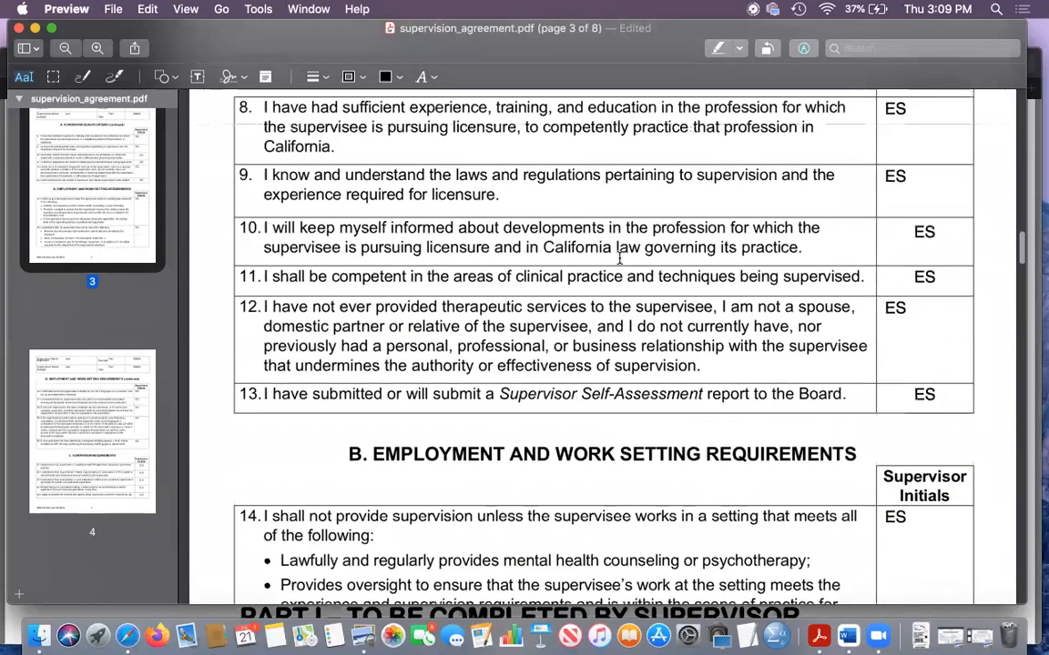
scroll(619, 260, up, 4)
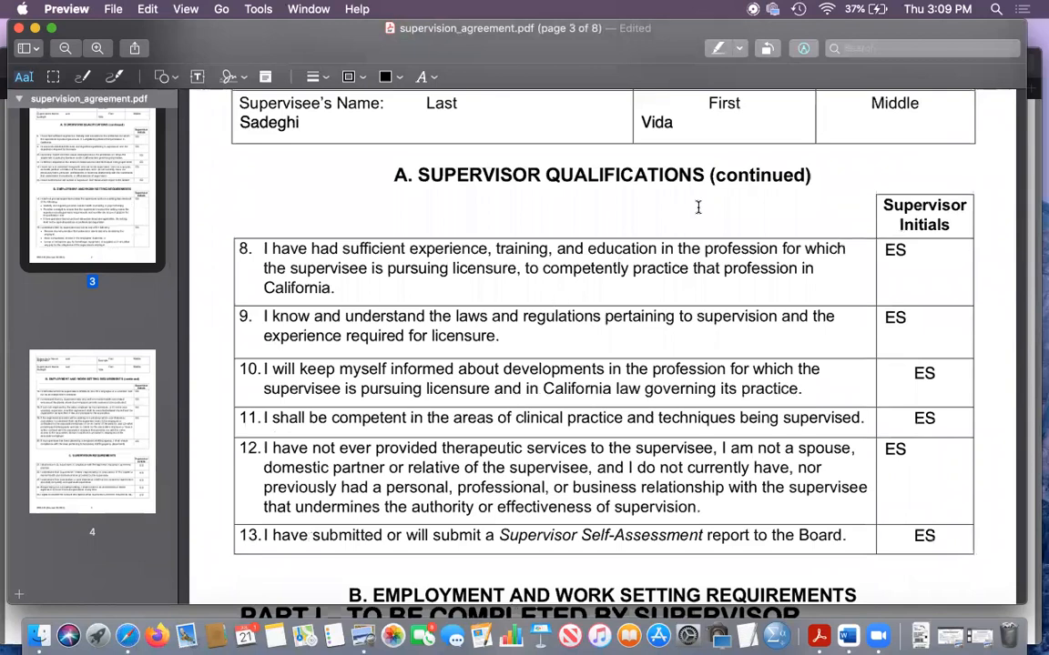
scroll(568, 288, up, 18)
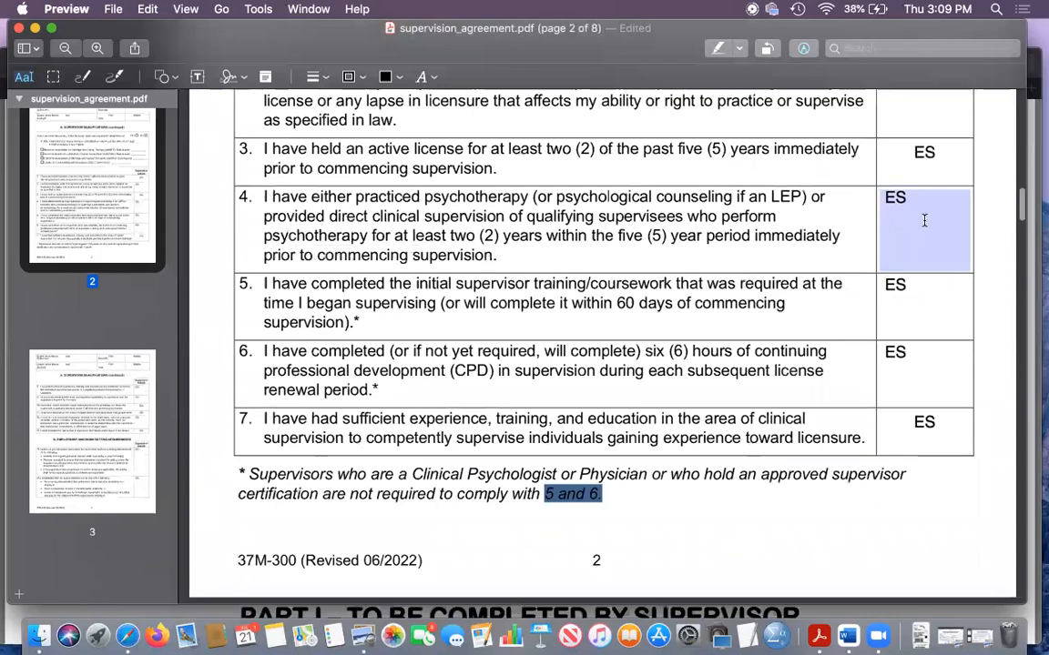
scroll(925, 219, up, 3)
- Examine the supervisor's and supervisee's name fields heading each page, and the supervisor's declaration, signature and date signed on page 5
scroll(553, 340, down, 20)
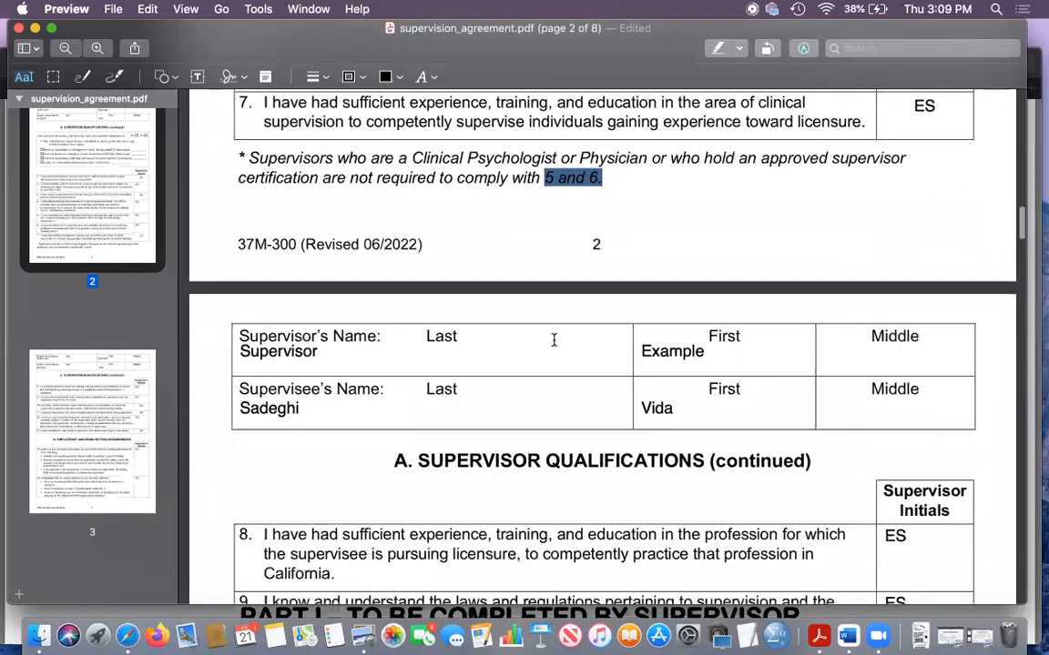
scroll(553, 340, down, 20)
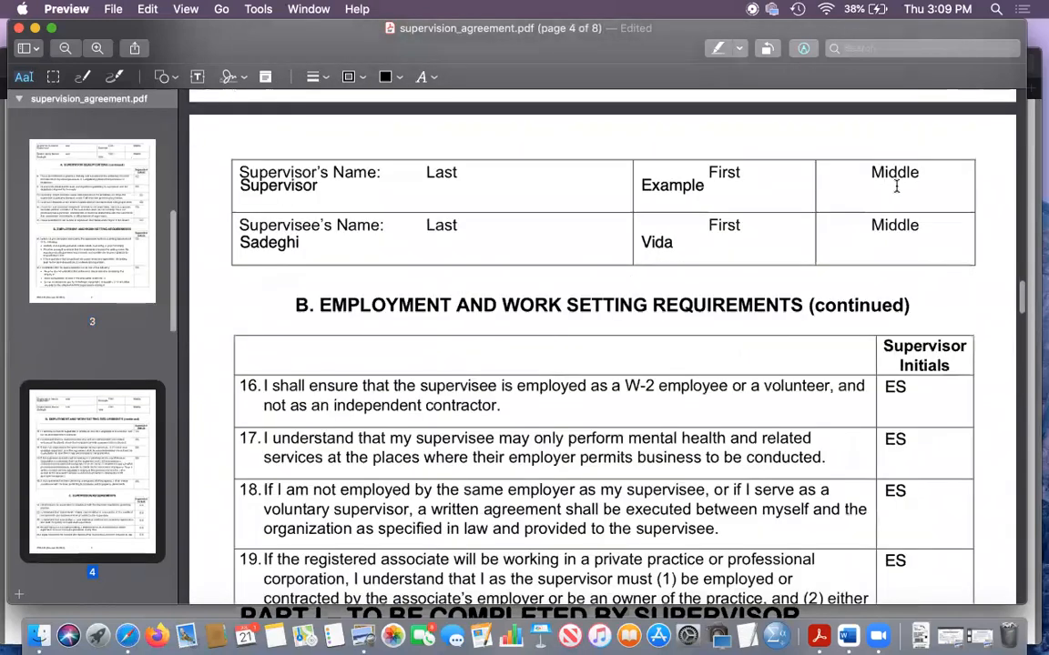
scroll(795, 413, down, 12)
scroll(796, 413, down, 15)
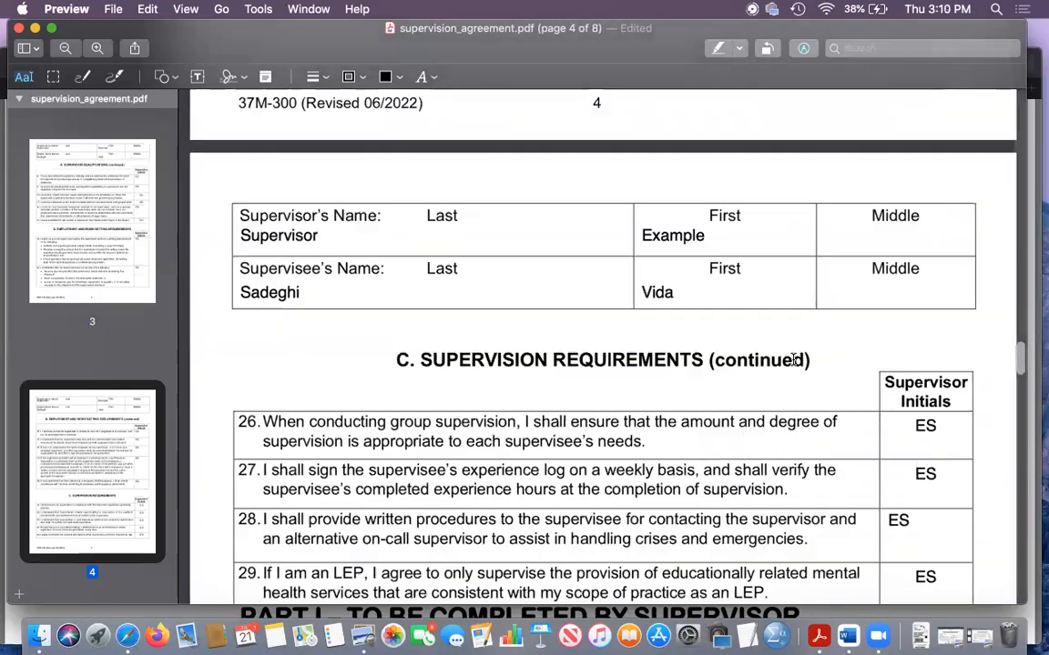
scroll(792, 359, down, 15)
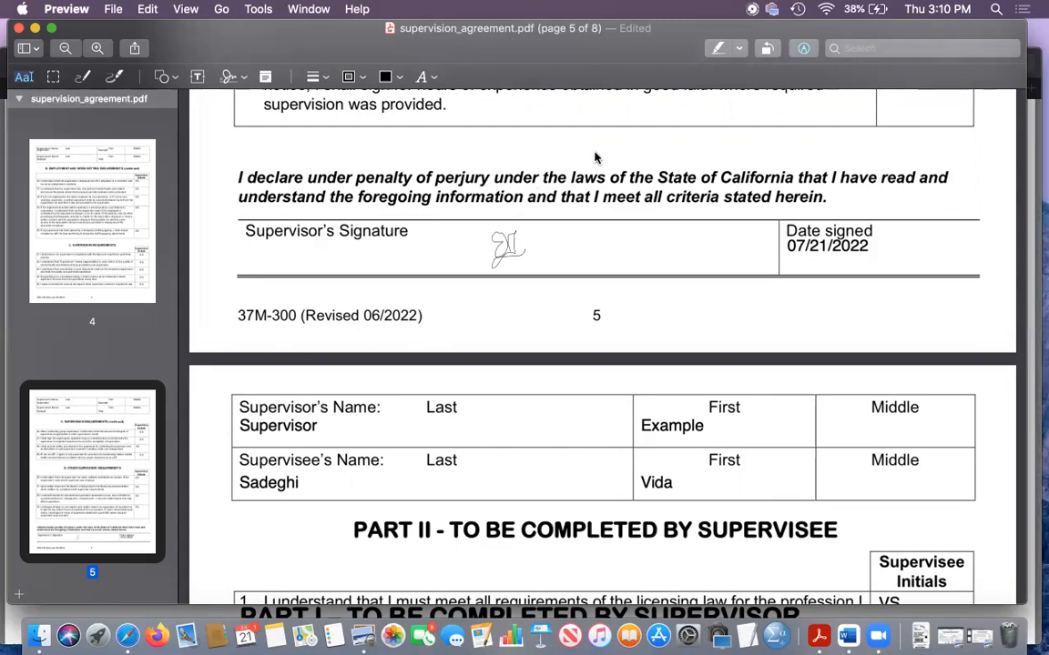
scroll(594, 157, down, 1)
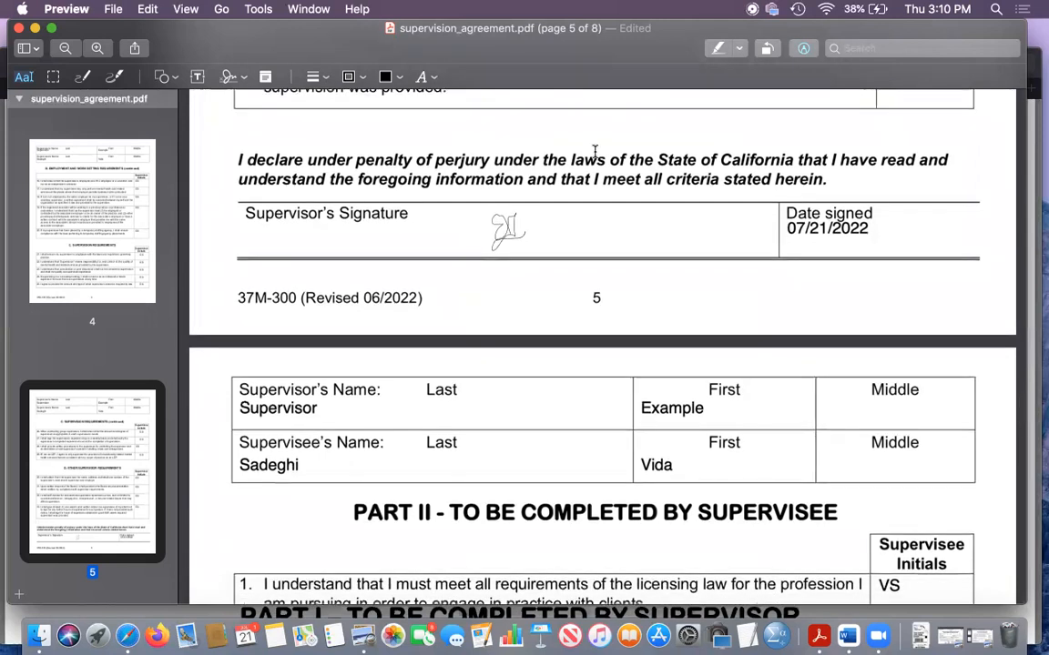
- Examine the opening supervisee statements of Part II on page 6 and highlight "Associate registration" in statement 3
scroll(595, 152, down, 10)
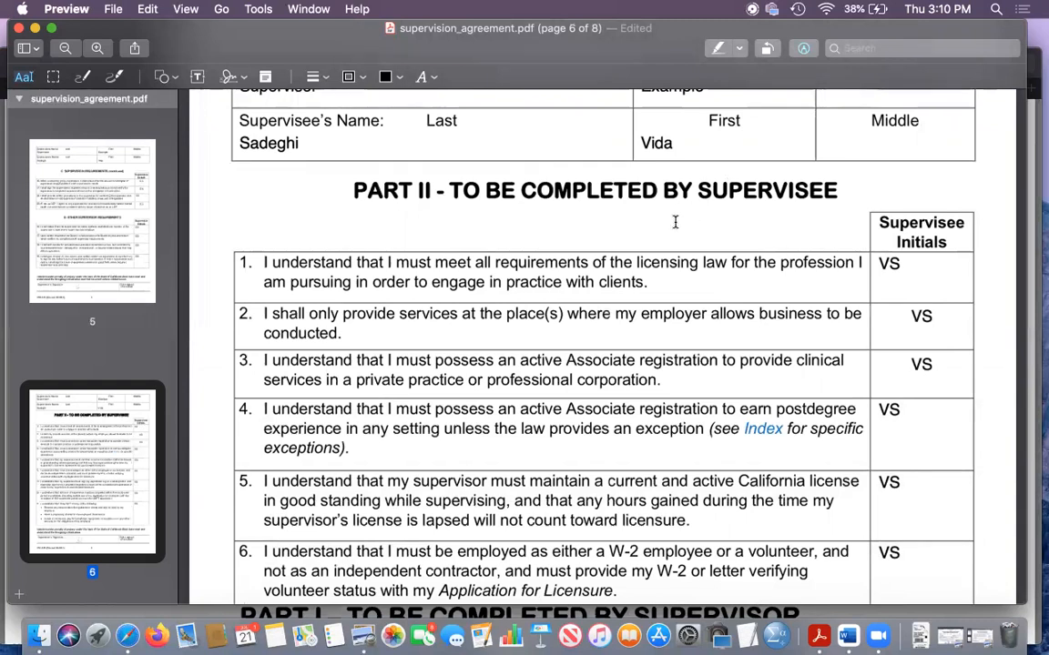
scroll(400, 273, down, 3)
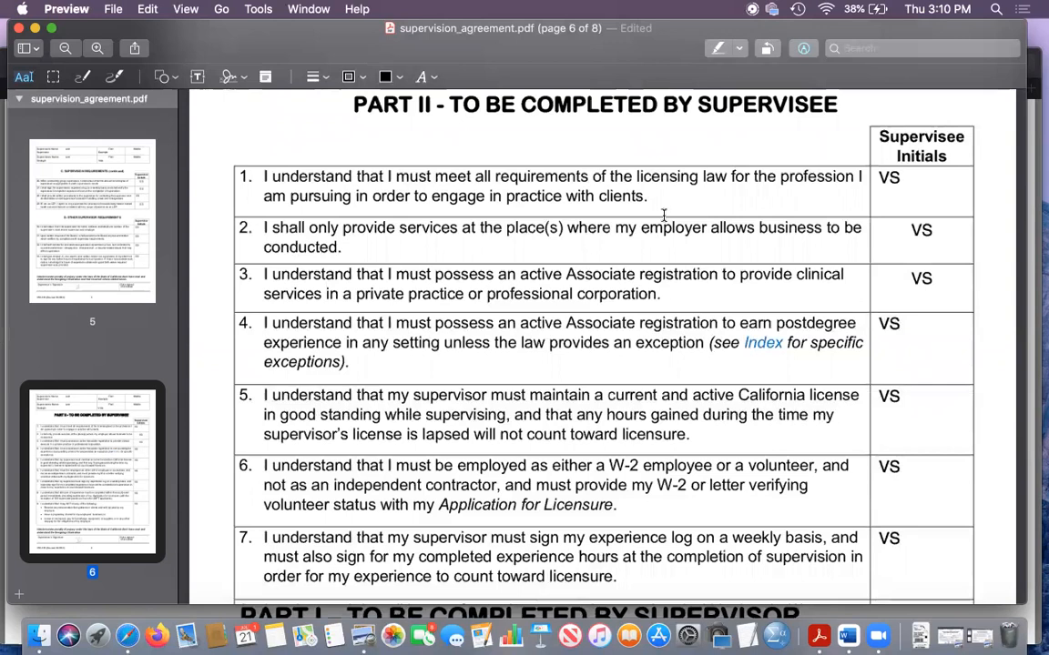
scroll(582, 219, down, 2)
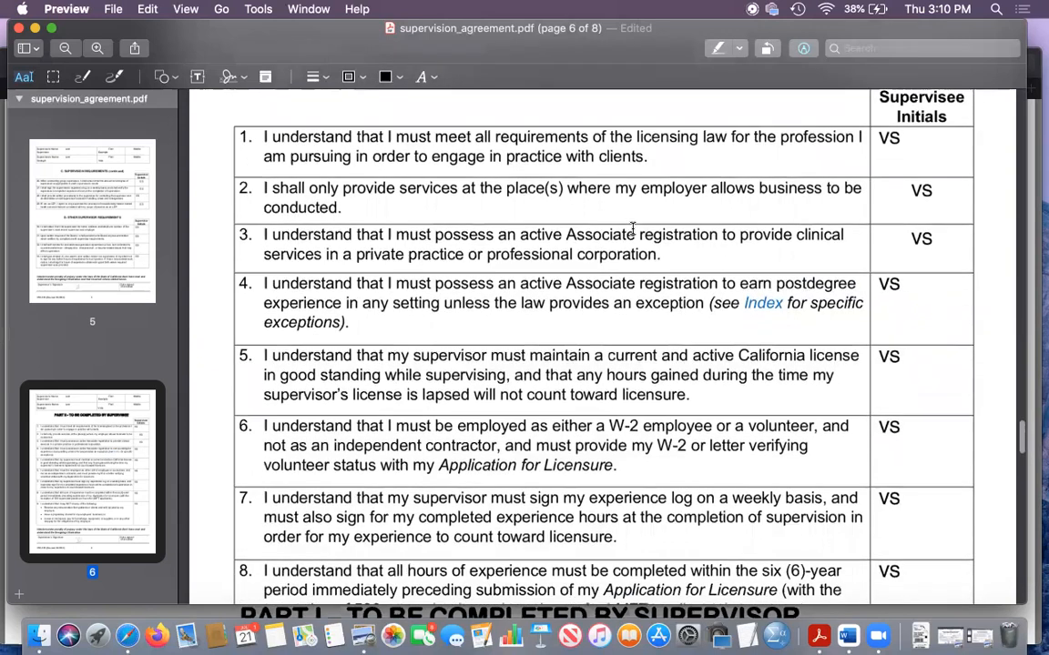
double_click(576, 233)
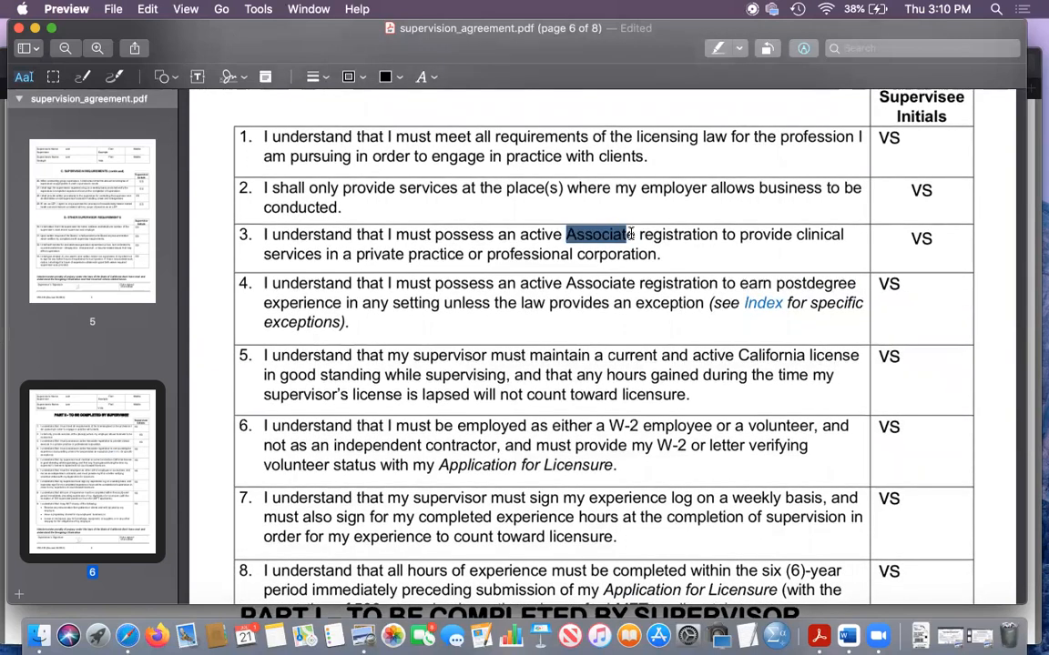
drag(672, 236, 719, 242)
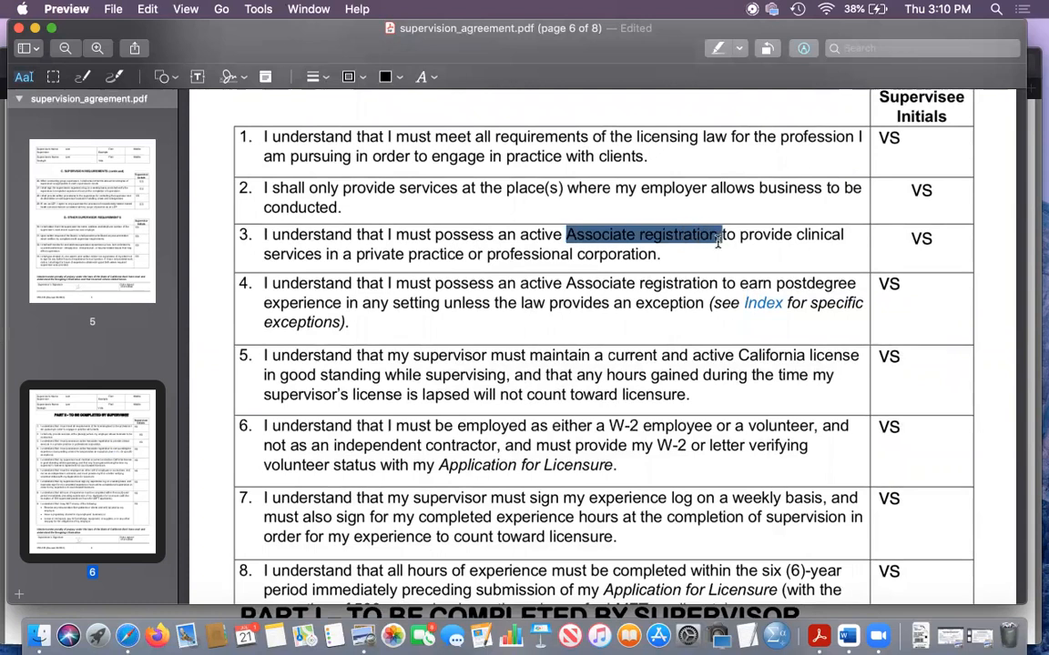
double_click(670, 254)
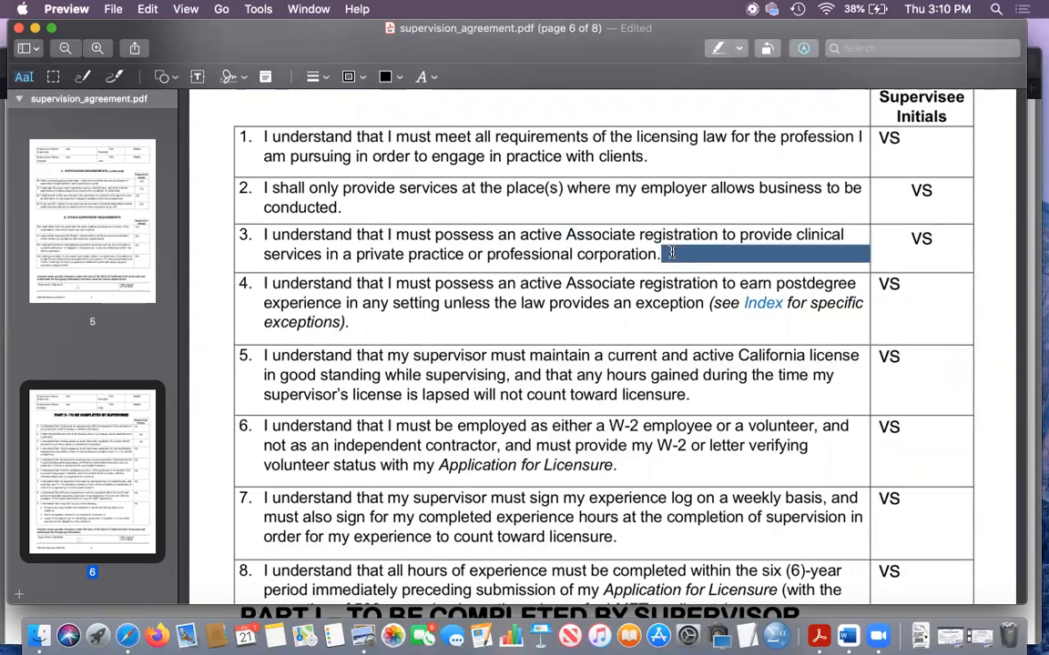
click(986, 240)
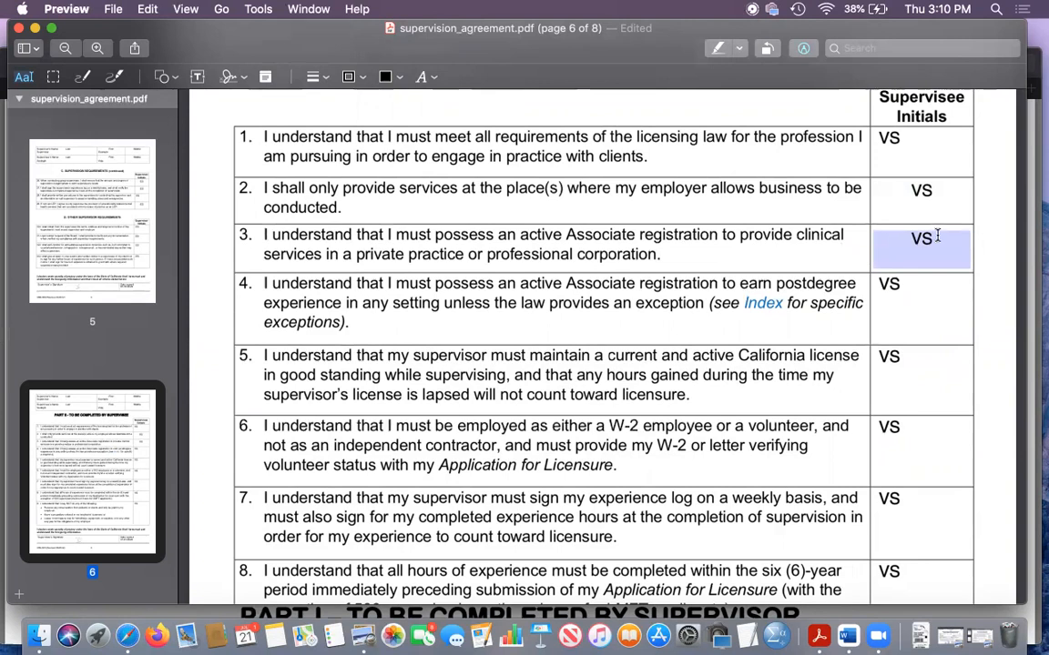
- Review Part II statements 4 to 9 and the supervisee's signature and date, returning to statement 8 on the six-year limit
scroll(766, 298, down, 2)
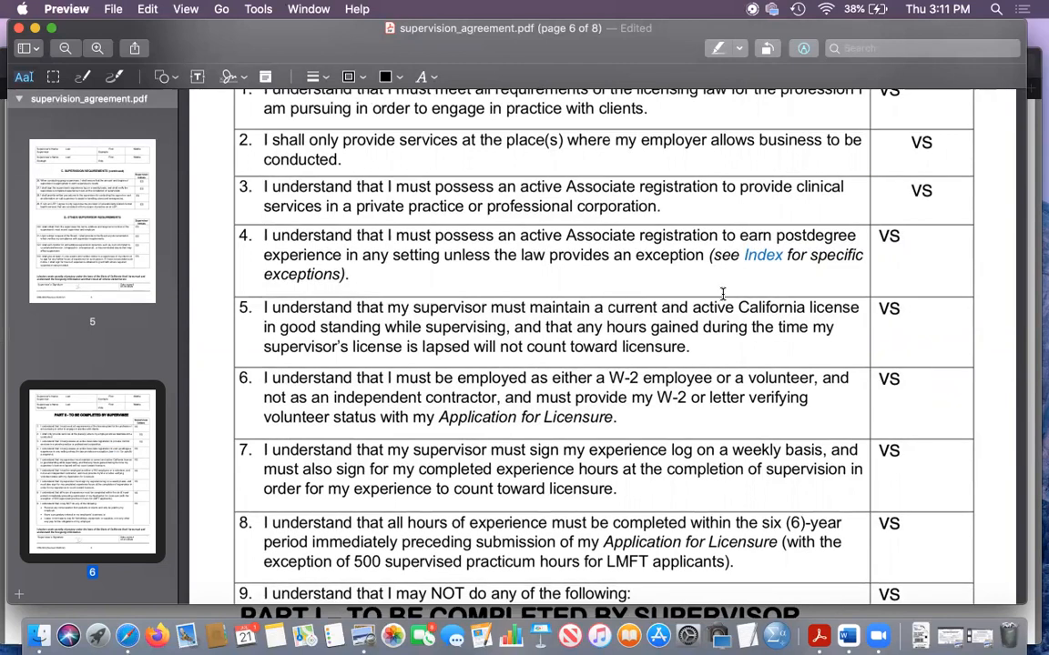
scroll(723, 293, down, 5)
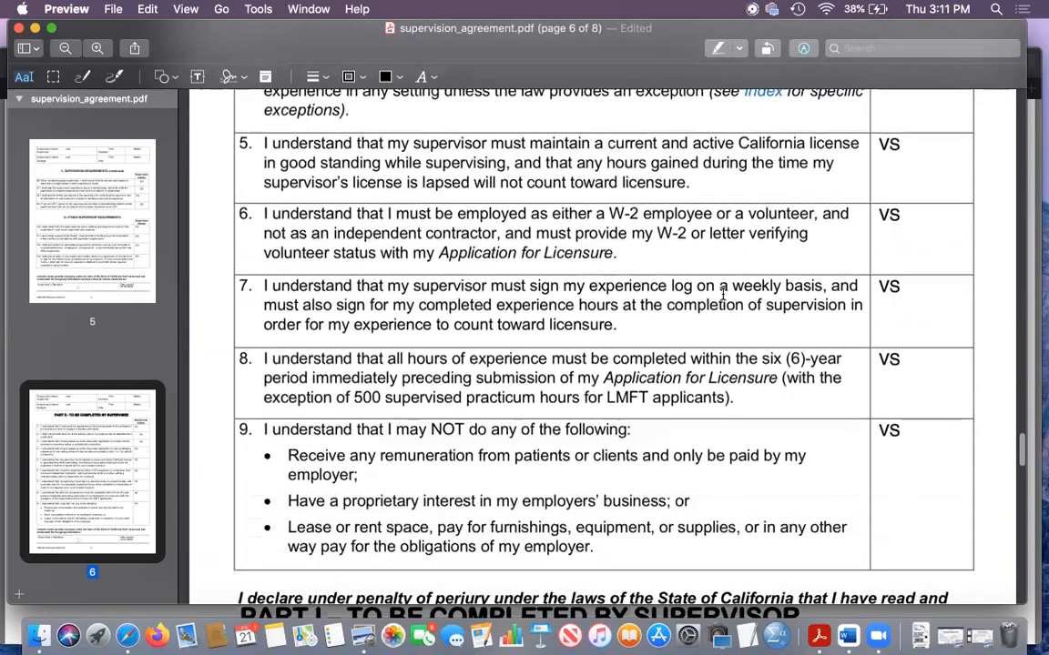
scroll(723, 293, down, 3)
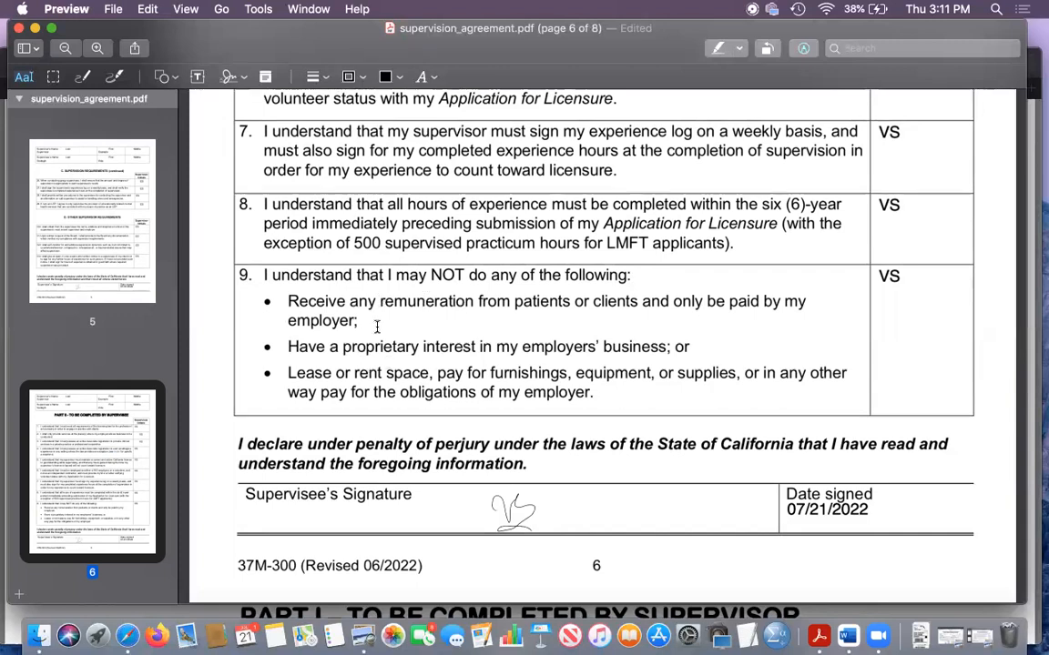
scroll(377, 325, up, 2)
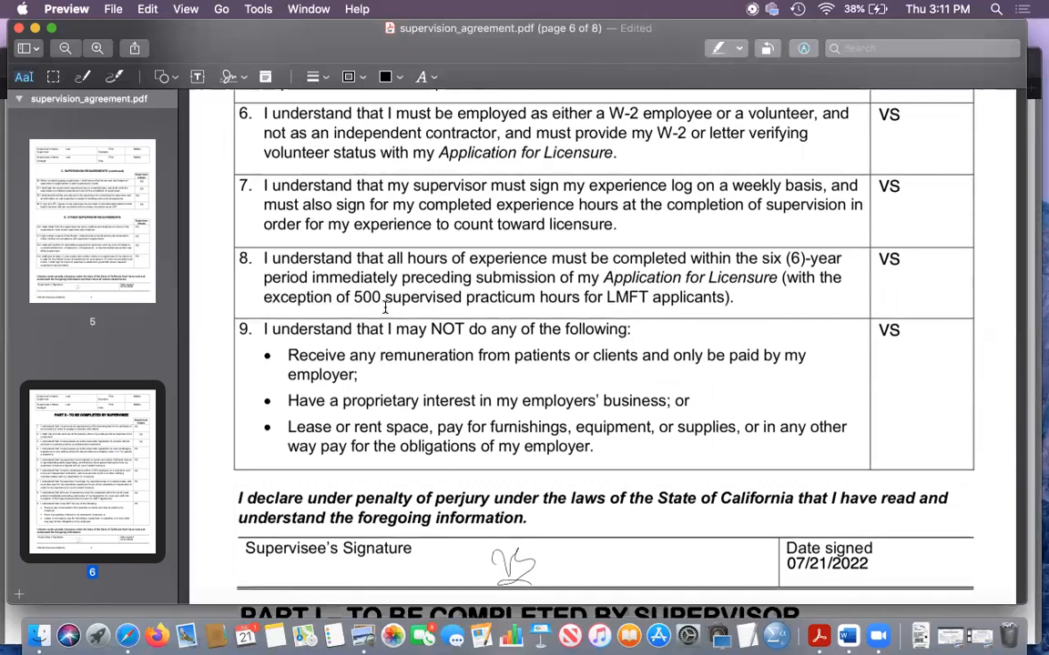
scroll(385, 308, up, 3)
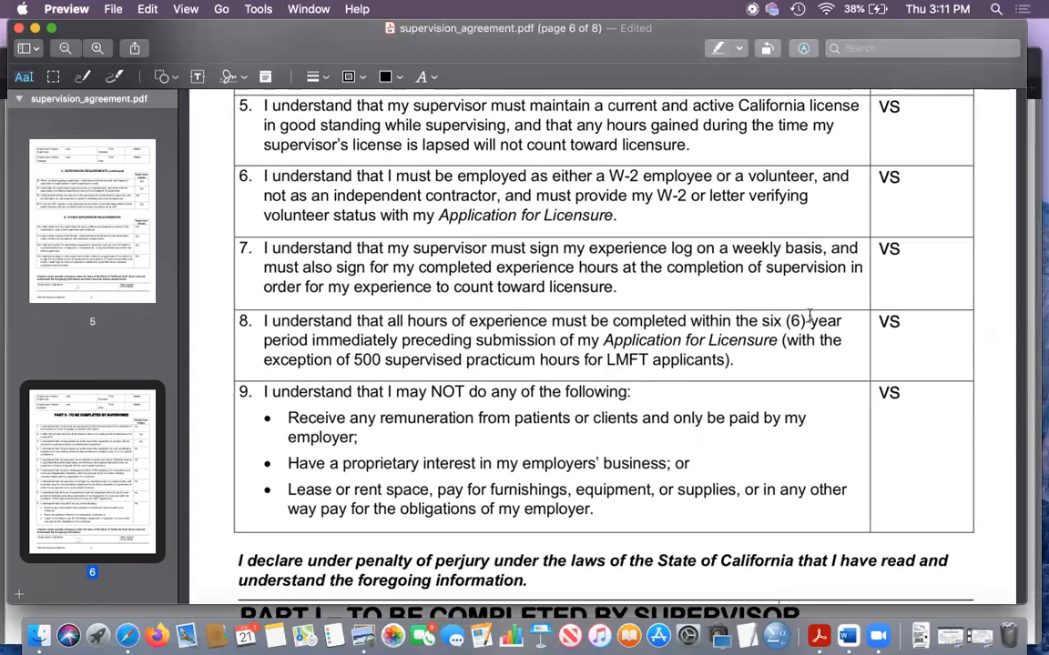
- Review the remaining Part II statements and the supervisee's signature on page 6, continuing to the Part III Supervisory Plan on page 7
scroll(669, 362, up, 3)
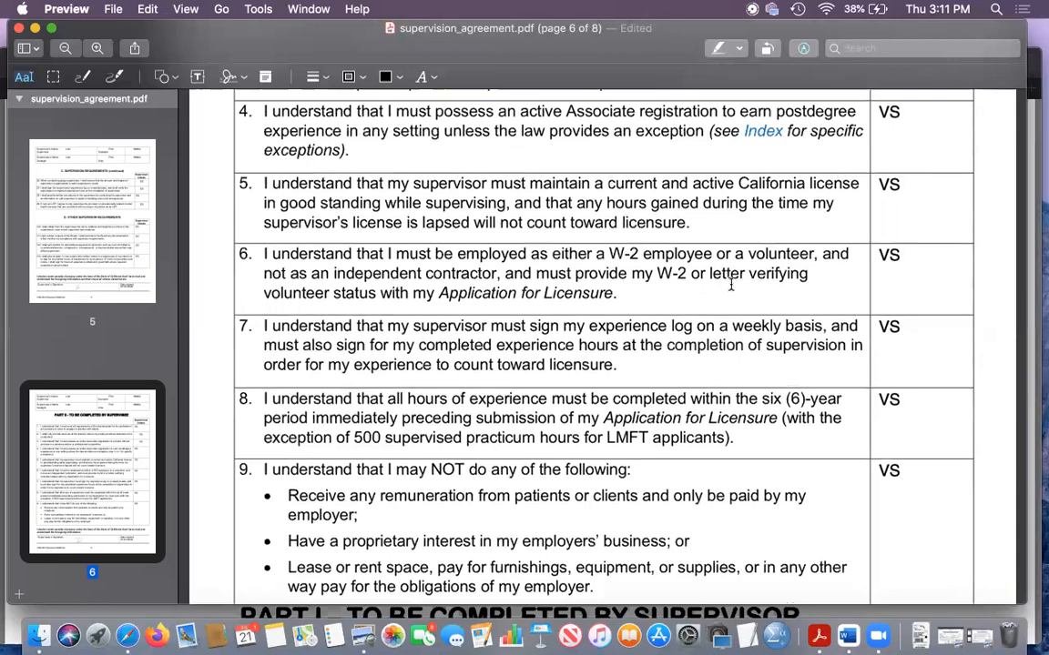
scroll(730, 285, down, 5)
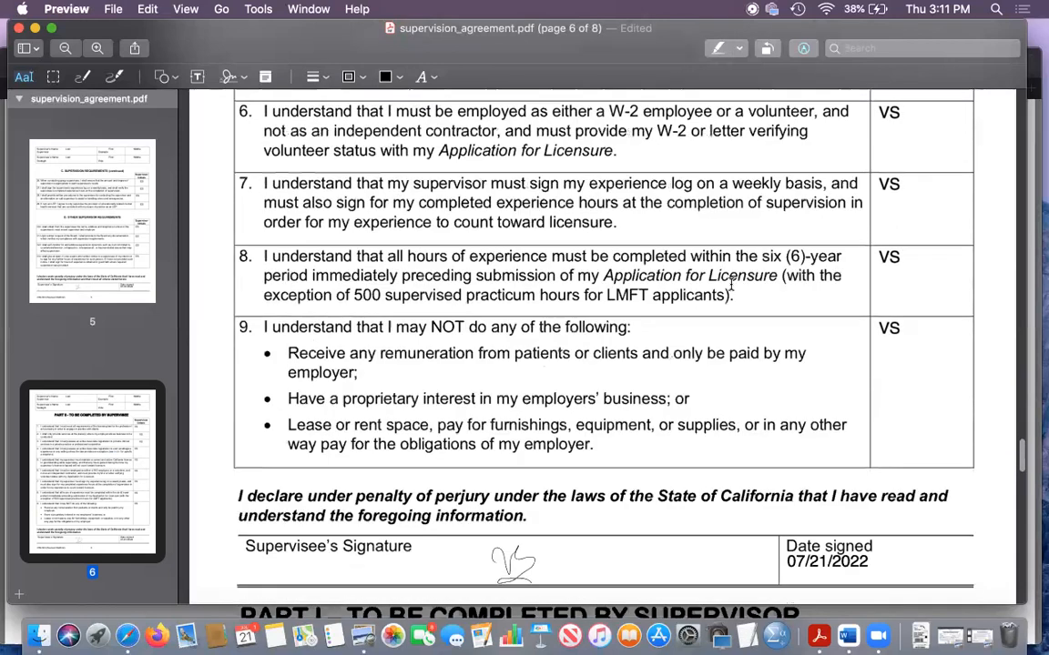
mouse_move(490, 391)
mouse_down()
mouse_move(489, 452)
mouse_move(485, 390)
mouse_move(468, 392)
mouse_up()
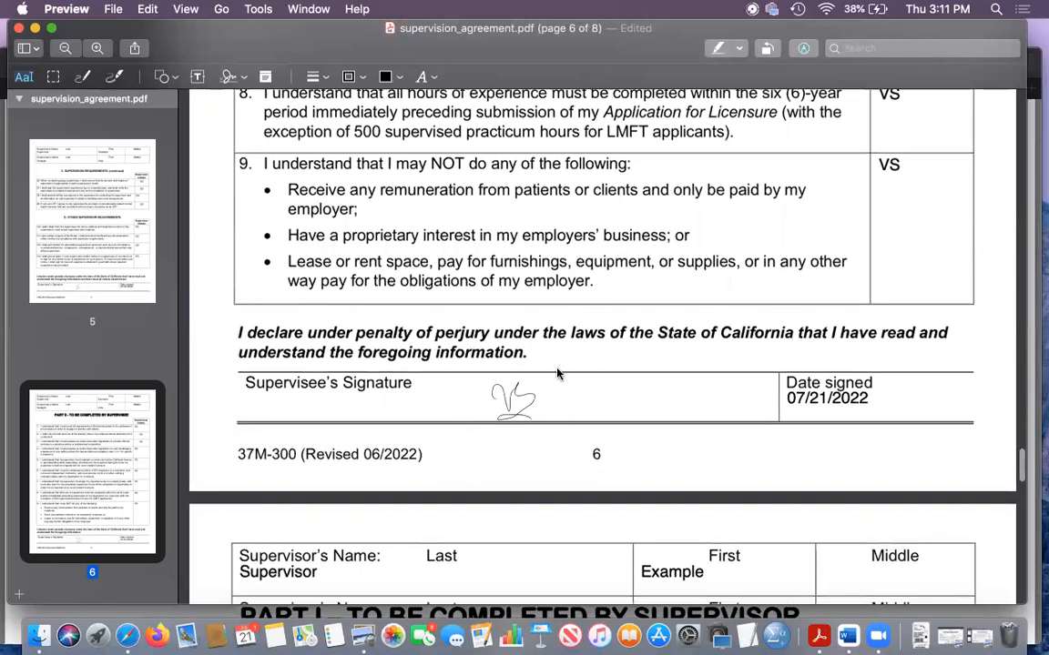
scroll(522, 364, down, 2)
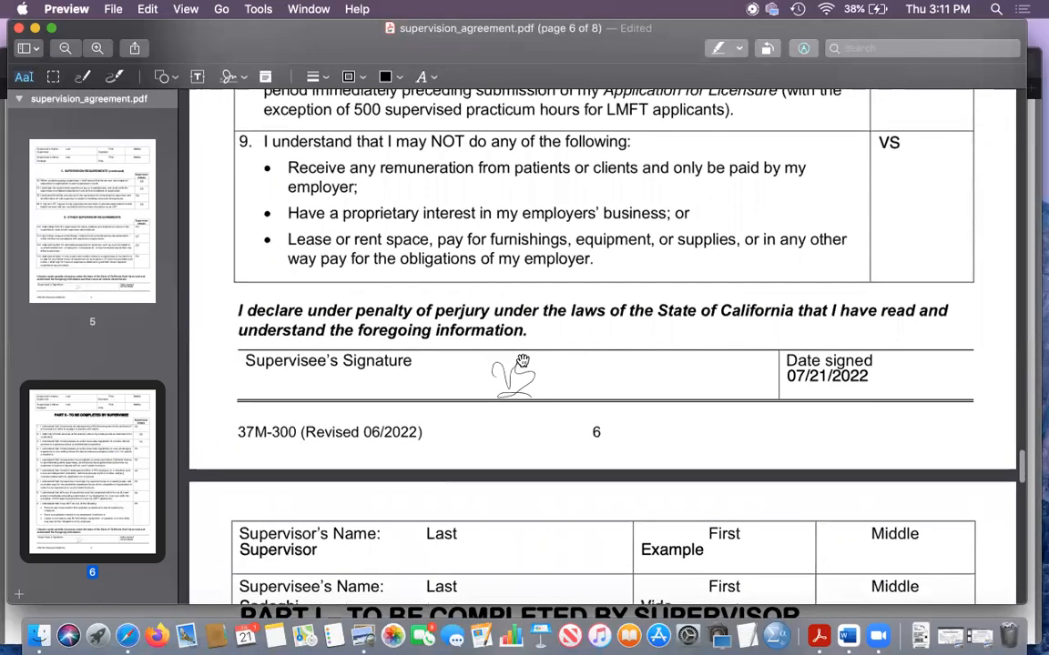
scroll(522, 362, down, 10)
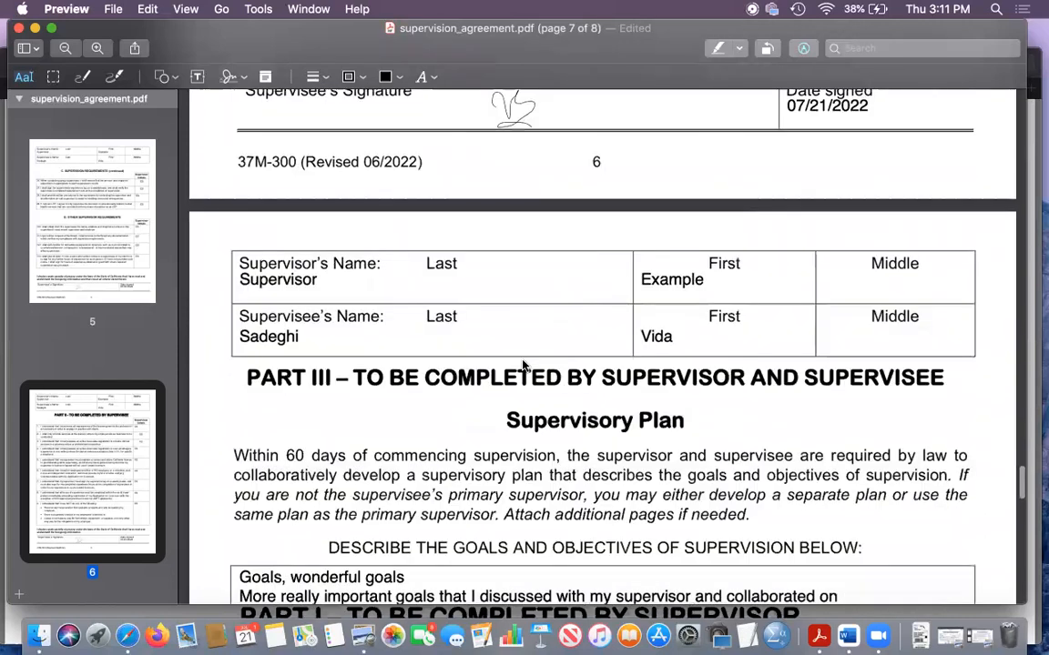
scroll(523, 364, up, 1)
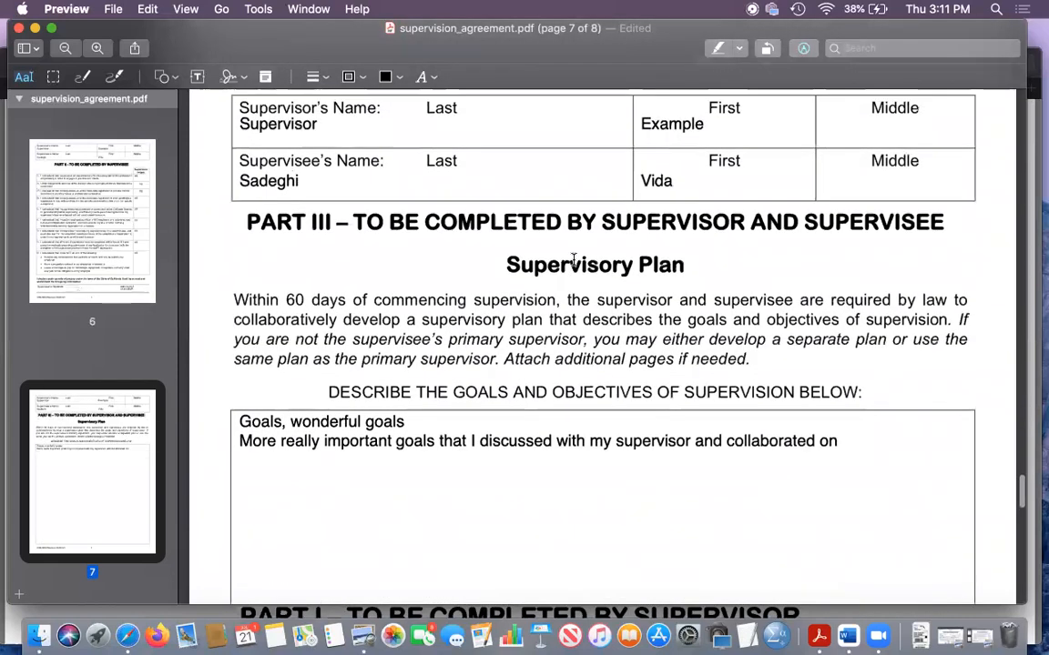